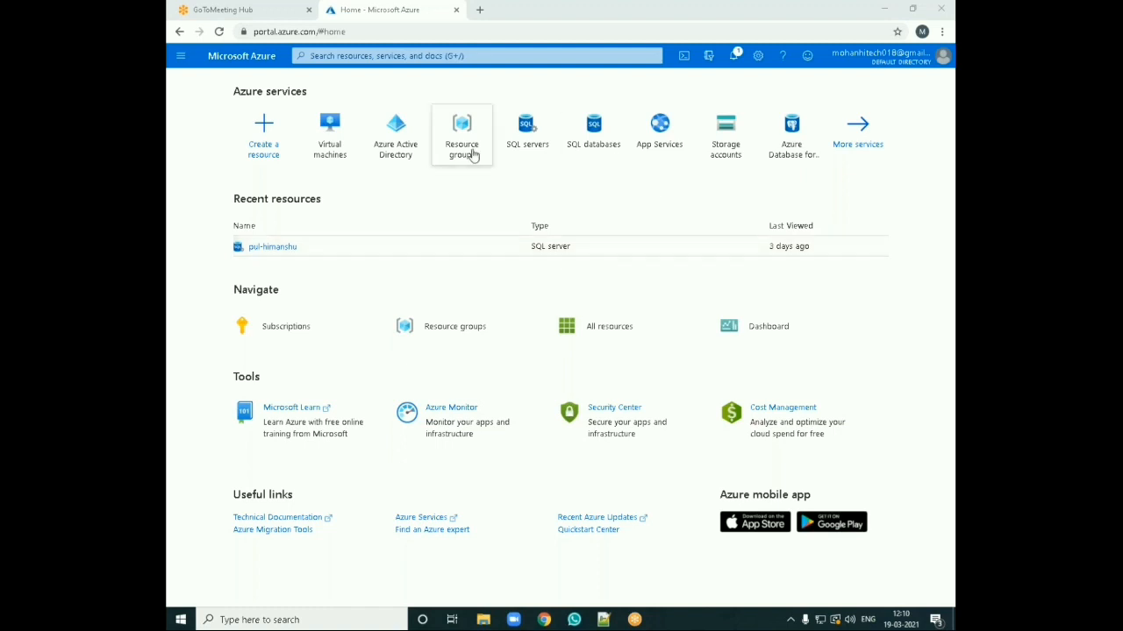
Step: Start a new resource group and name it HTRG
{"action": "mouse_move", "coordinate": [472, 155]}
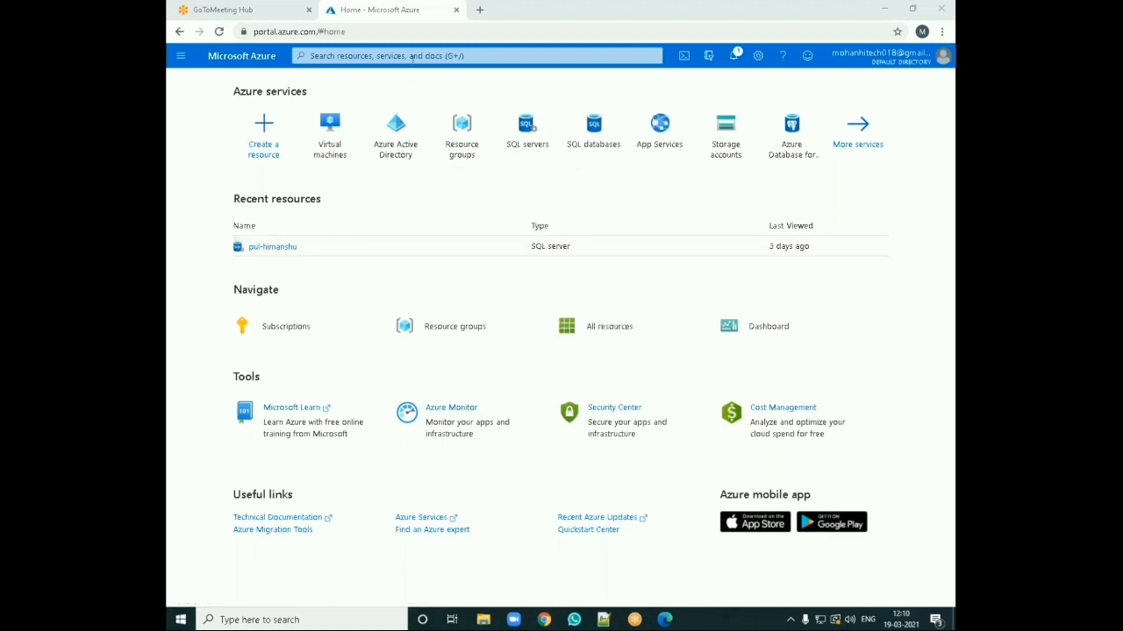
{"action": "left_click", "coordinate": [455, 131]}
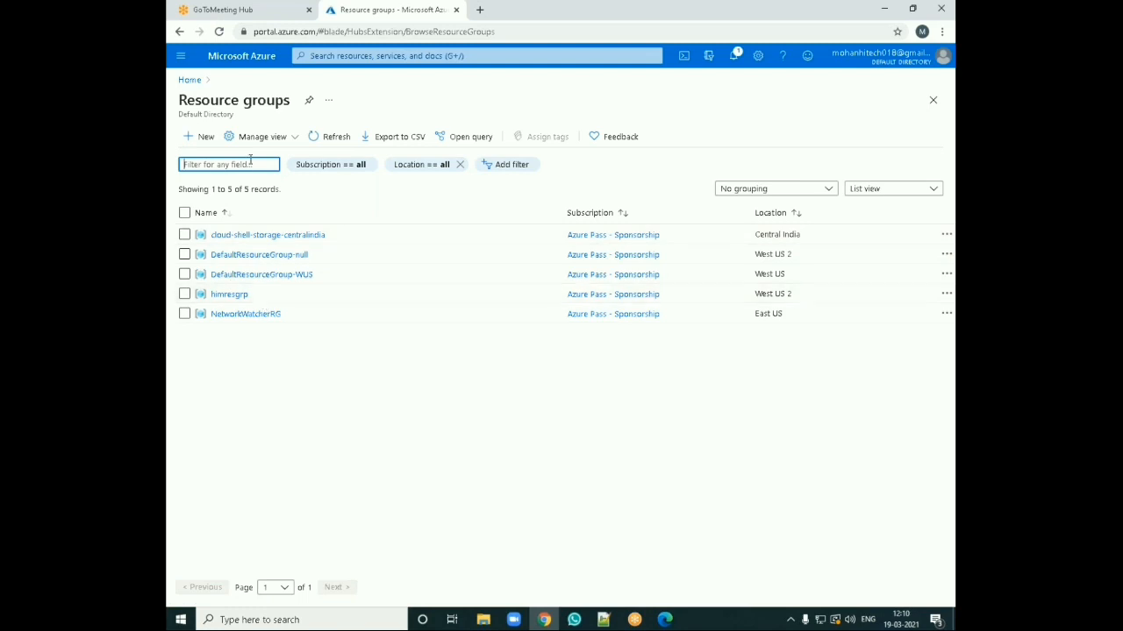
{"action": "left_click", "coordinate": [198, 138]}
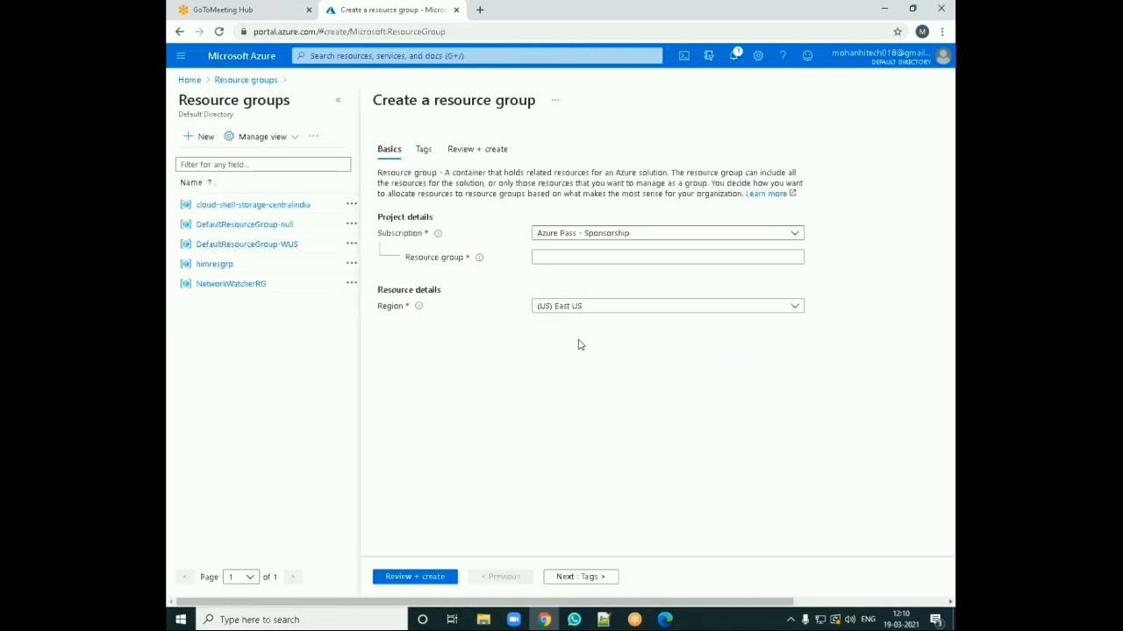
{"action": "left_click", "coordinate": [574, 258]}
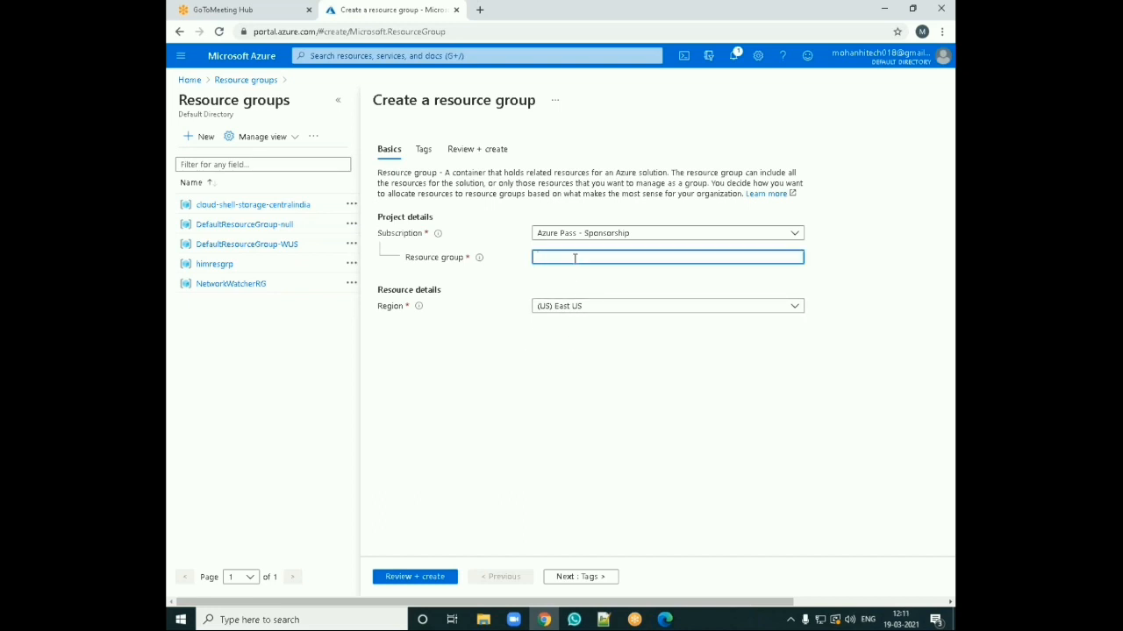
{"action": "type", "text": "HTRG"}
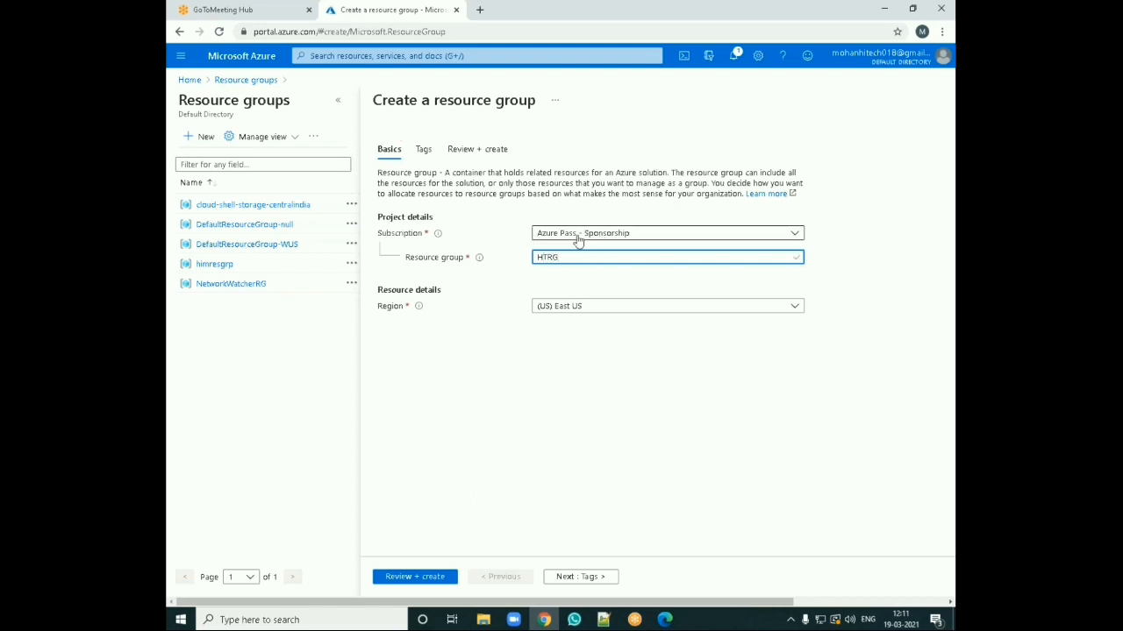
Step: Create the HTRG resource group in (US) East US without tags, passing through Tags and Review + create
{"action": "left_click", "coordinate": [616, 312]}
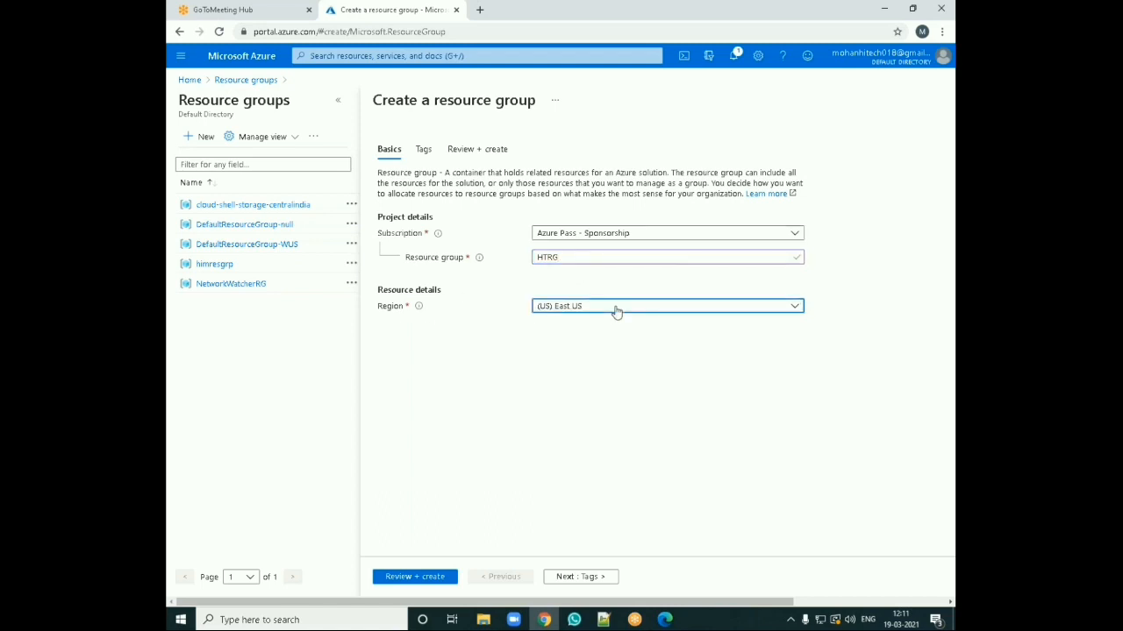
{"action": "left_click", "coordinate": [586, 375]}
{"action": "left_click", "coordinate": [339, 101]}
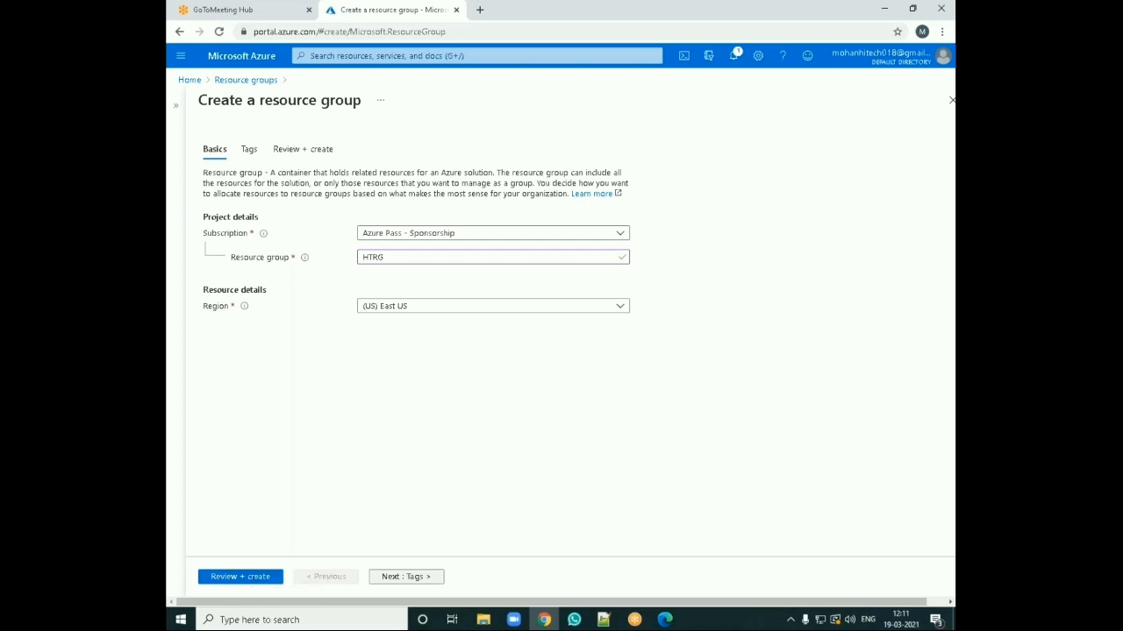
{"action": "left_click", "coordinate": [405, 576]}
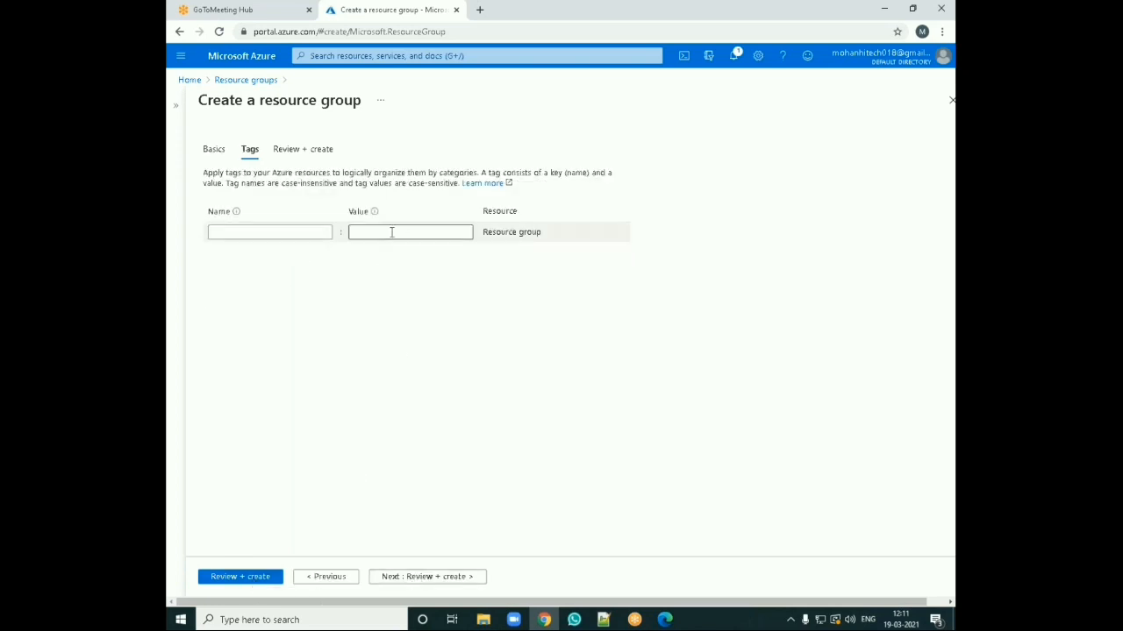
{"action": "left_click", "coordinate": [421, 576]}
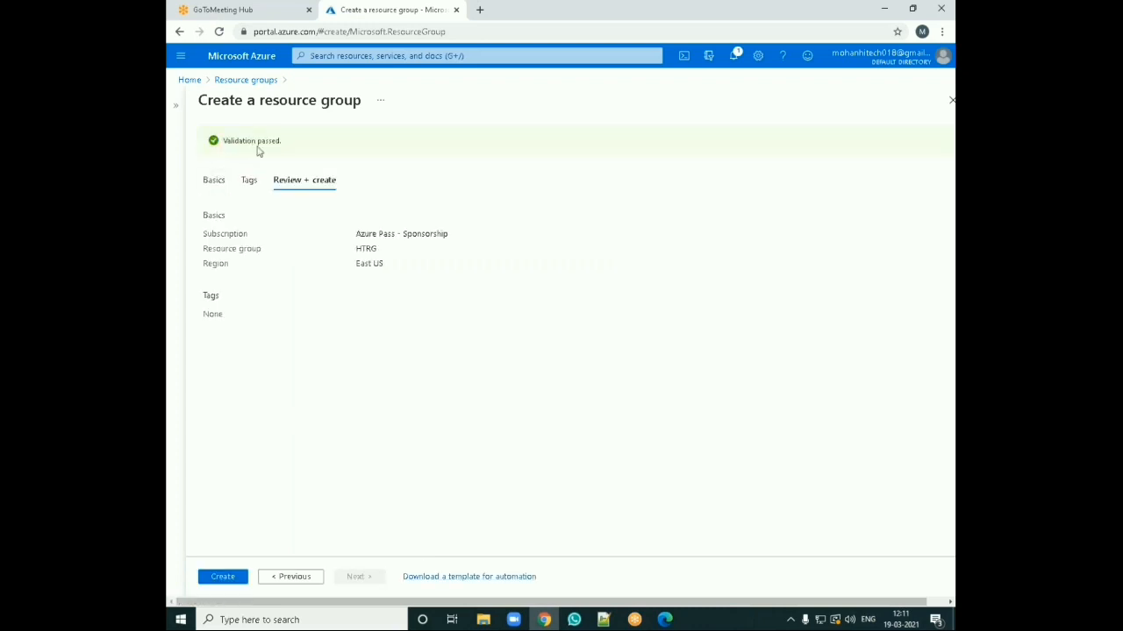
{"action": "left_click", "coordinate": [222, 576]}
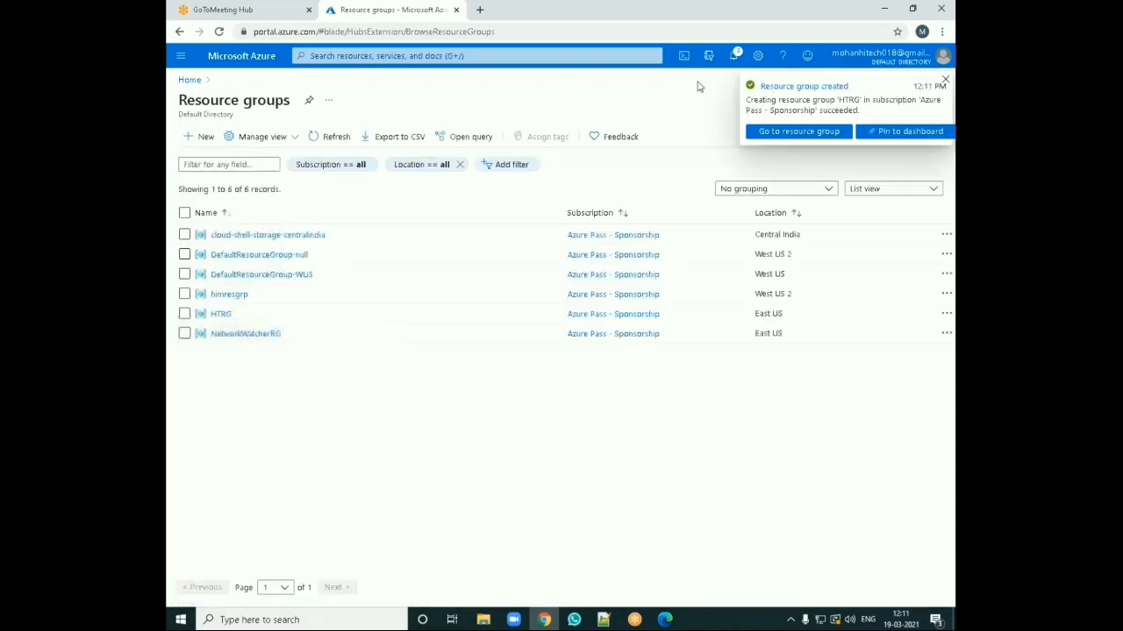
Step: Open the new HTRG resource group and browse its Create resources marketplace
{"action": "left_click", "coordinate": [791, 132]}
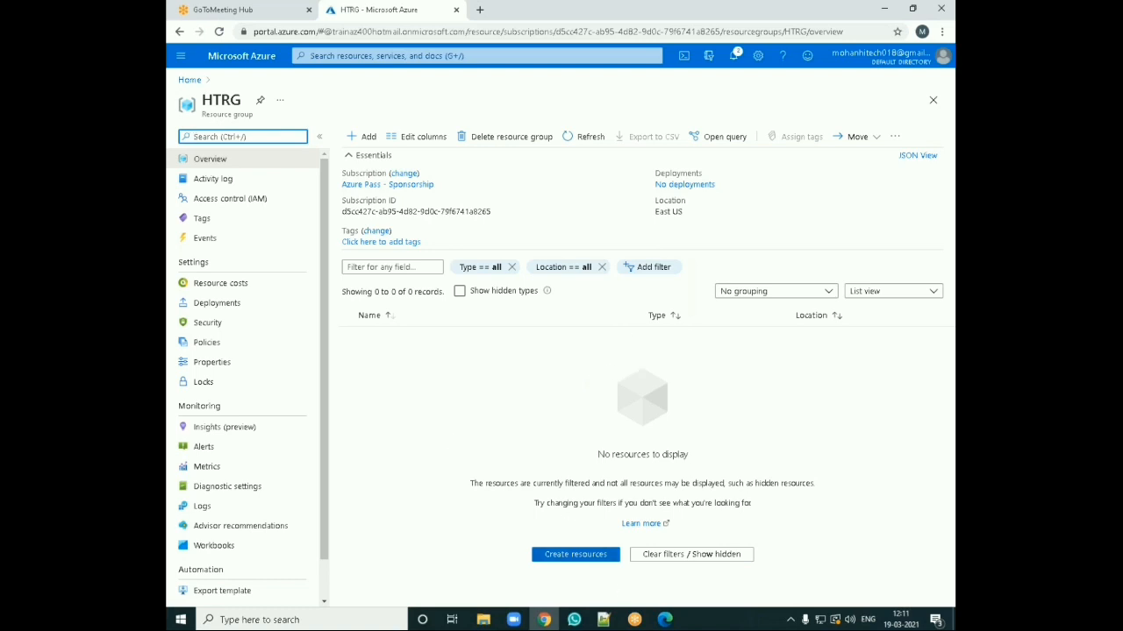
{"action": "left_click", "coordinate": [575, 555]}
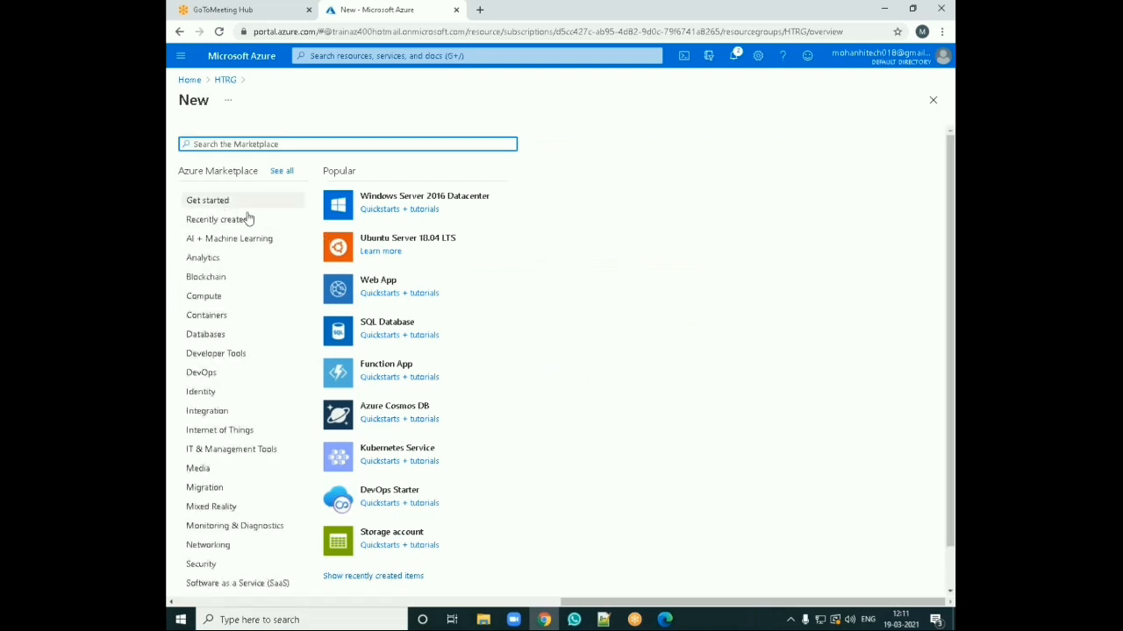
{"action": "scroll", "coordinate": [380, 263], "scroll_direction": "down", "scroll_amount": 1}
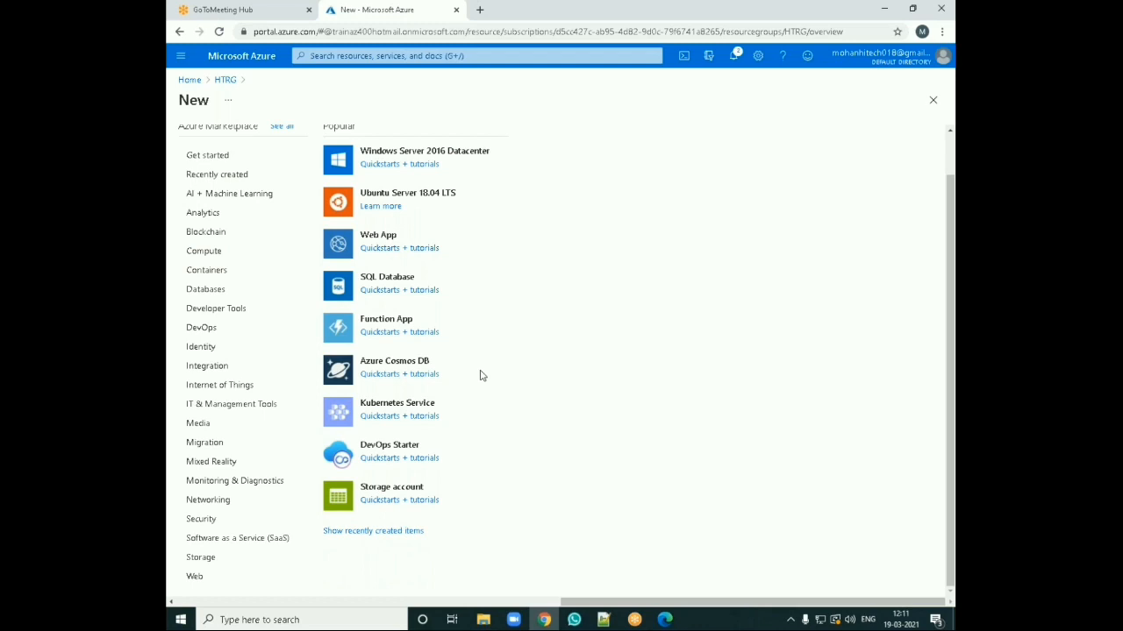
Step: Return to the portal home and open the Virtual machines service by searching for virtua
{"action": "left_click", "coordinate": [226, 80]}
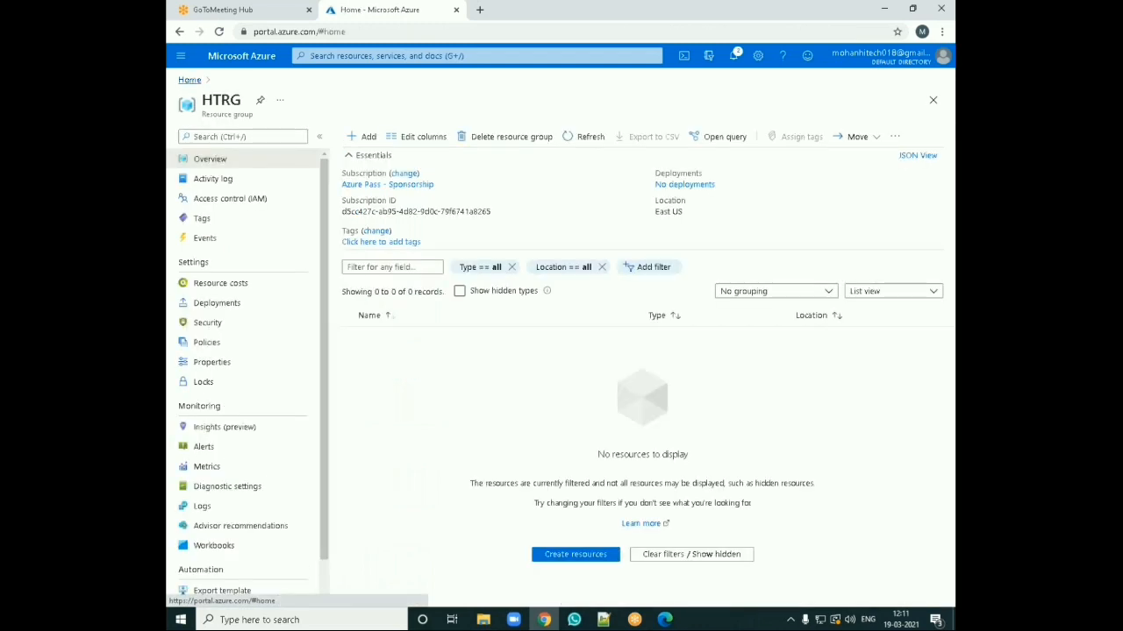
{"action": "left_click", "coordinate": [189, 80]}
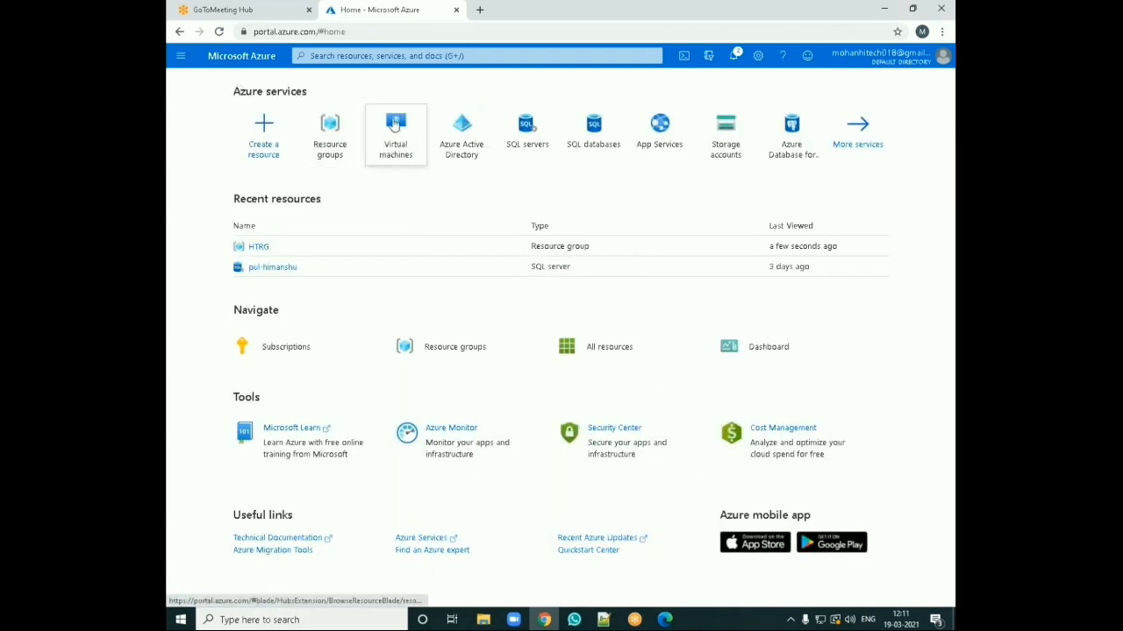
{"action": "left_click", "coordinate": [400, 57]}
{"action": "type", "text": "v"}
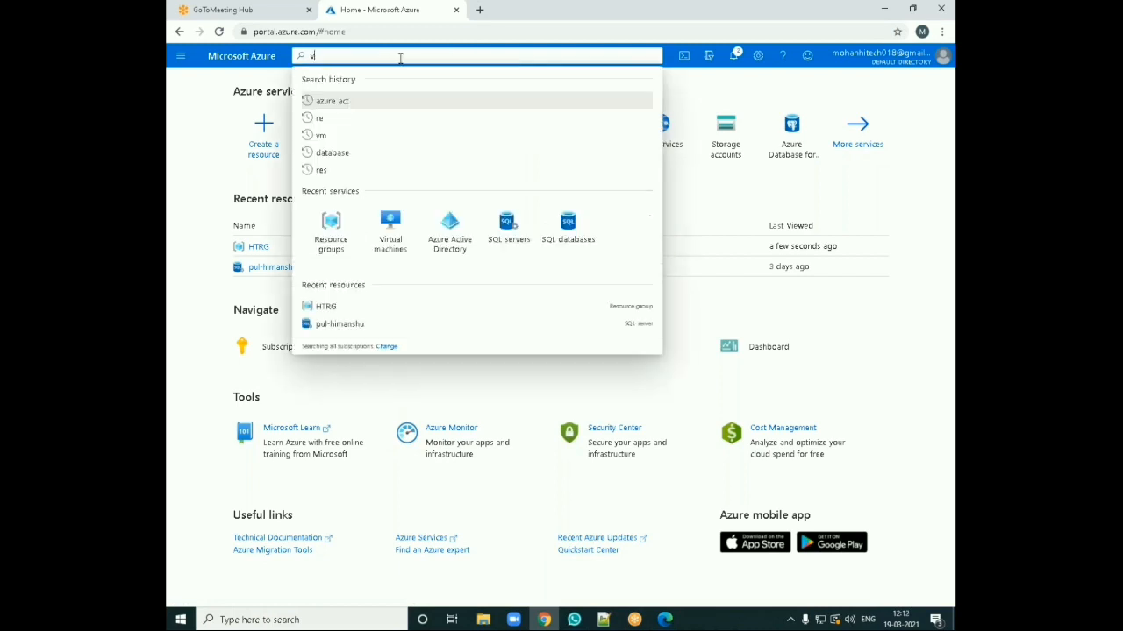
{"action": "type", "text": "irtua"}
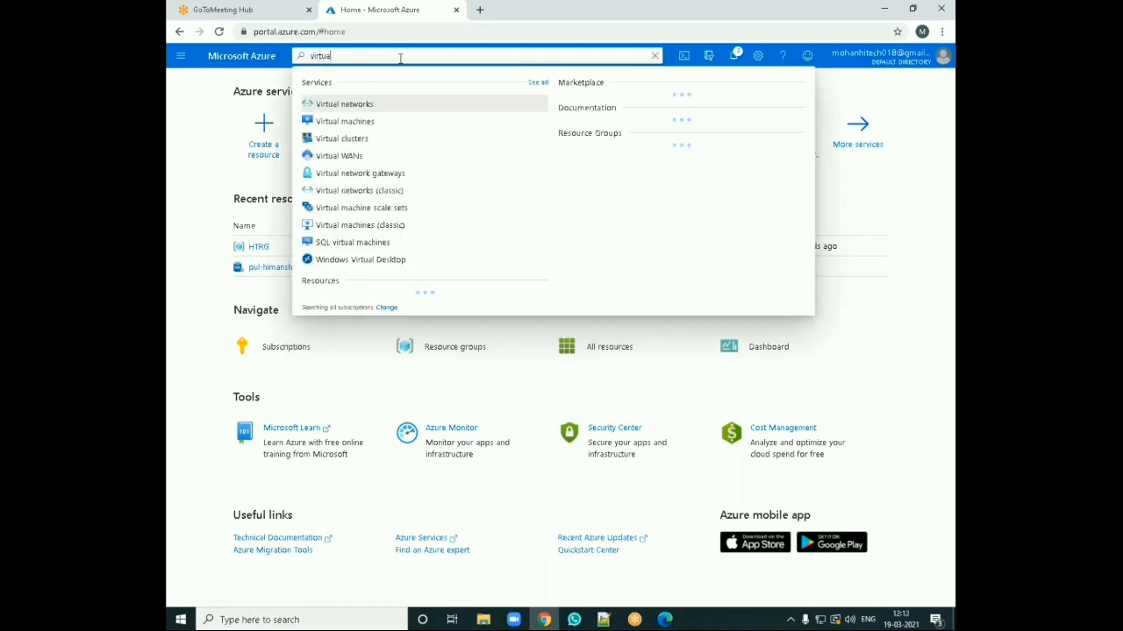
{"action": "left_click", "coordinate": [333, 122]}
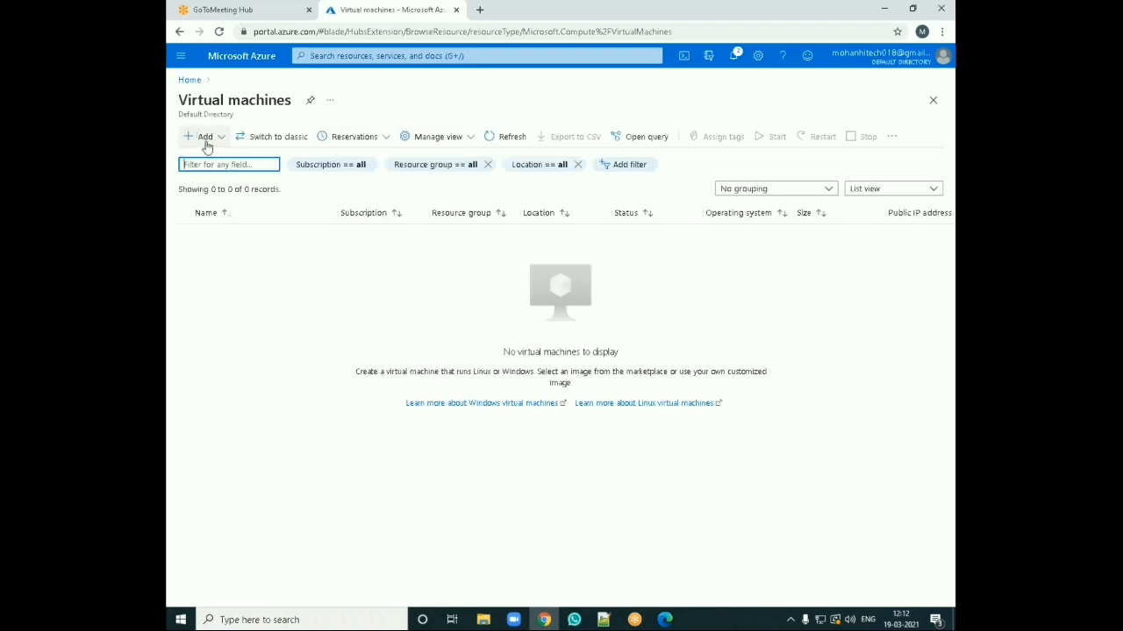
Step: Start creating a new virtual machine
{"action": "left_click", "coordinate": [205, 141]}
{"action": "left_click", "coordinate": [210, 155]}
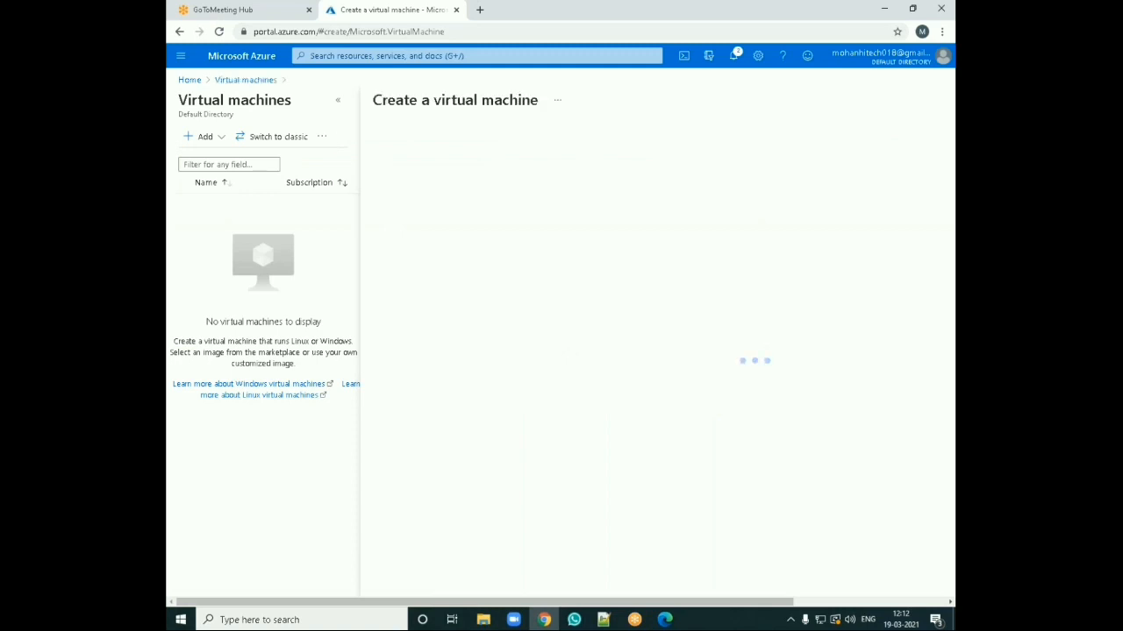
{"action": "left_click", "coordinate": [338, 101]}
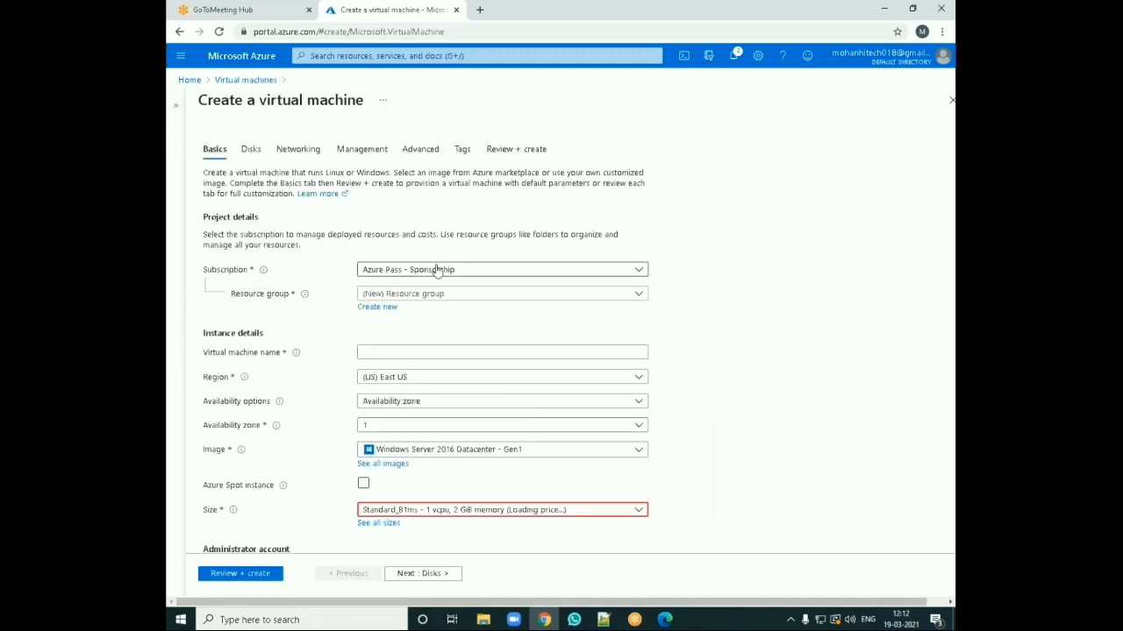
Step: Select HTRG as the virtual machine's resource group
{"action": "left_click", "coordinate": [395, 298]}
{"action": "left_click", "coordinate": [376, 416]}
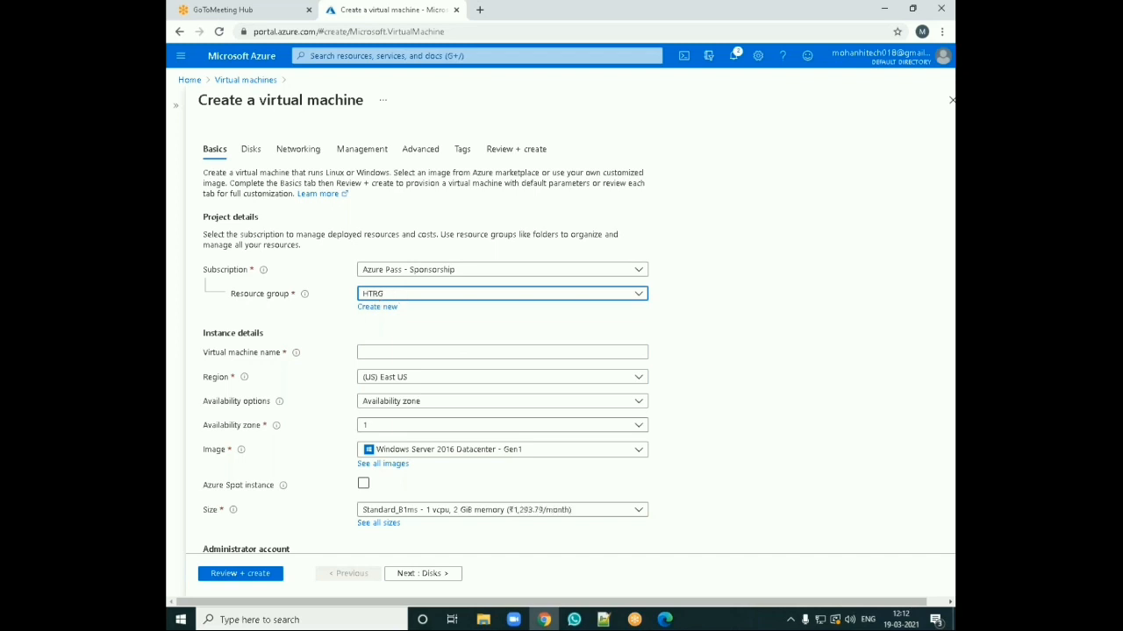
{"action": "left_click", "coordinate": [378, 309]}
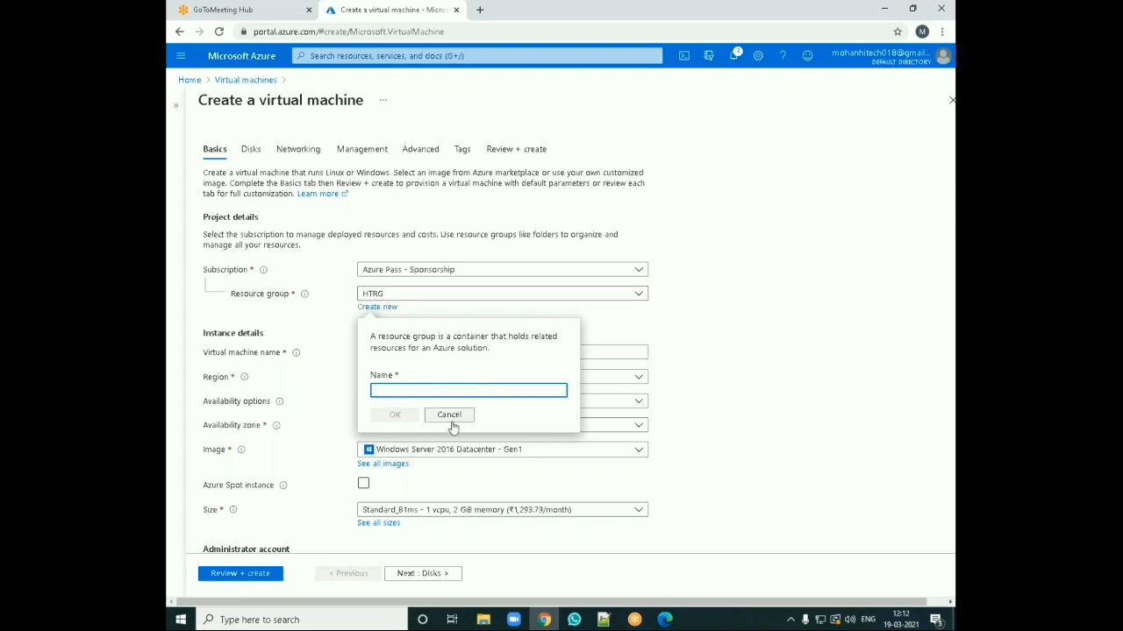
{"action": "left_click", "coordinate": [449, 414]}
Step: Name the virtual machine hitechvm
{"action": "left_click", "coordinate": [368, 352]}
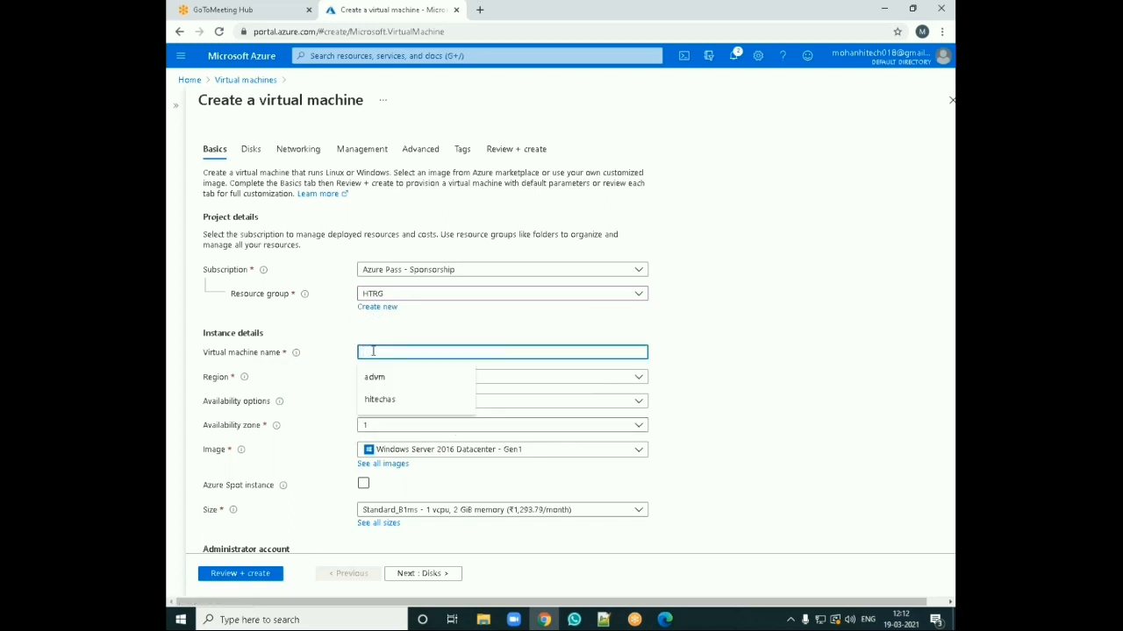
{"action": "type", "text": "hitechvm"}
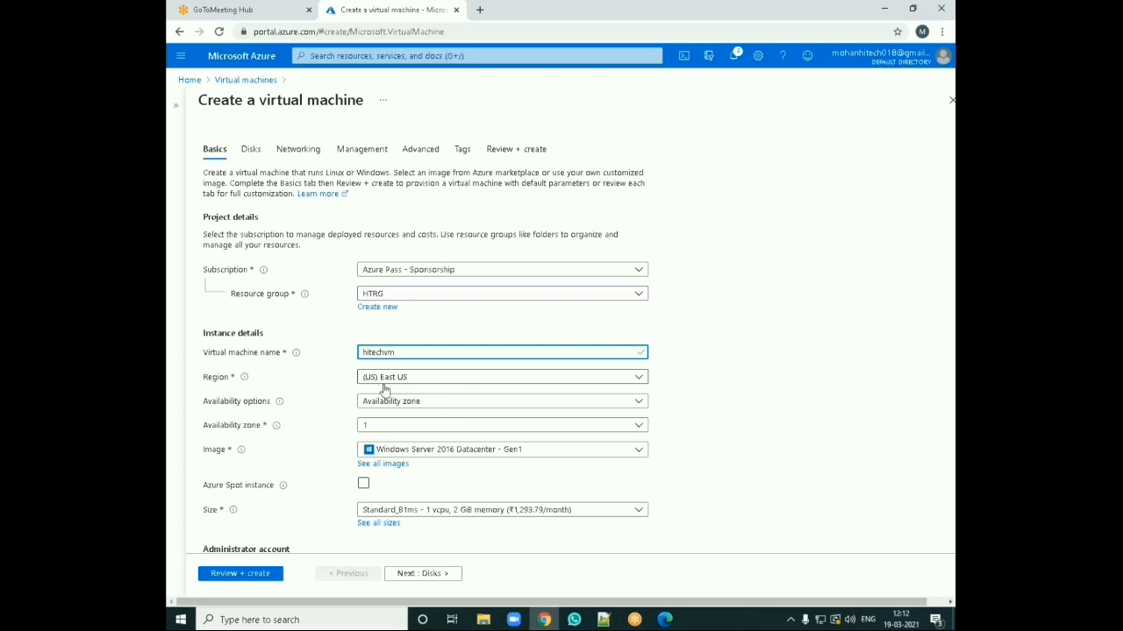
{"action": "left_click", "coordinate": [389, 403]}
{"action": "left_click", "coordinate": [389, 406]}
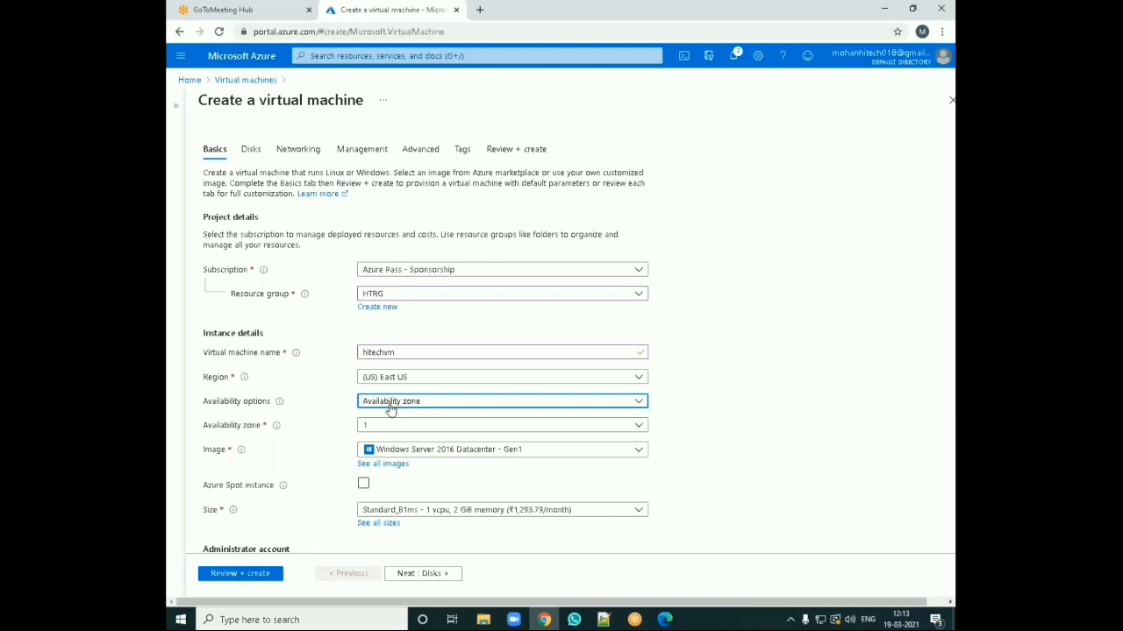
Step: Set availability zone 1 and the Windows Server 2016 Datacenter - Gen1 image
{"action": "scroll", "coordinate": [391, 410], "scroll_direction": "down", "scroll_amount": 1}
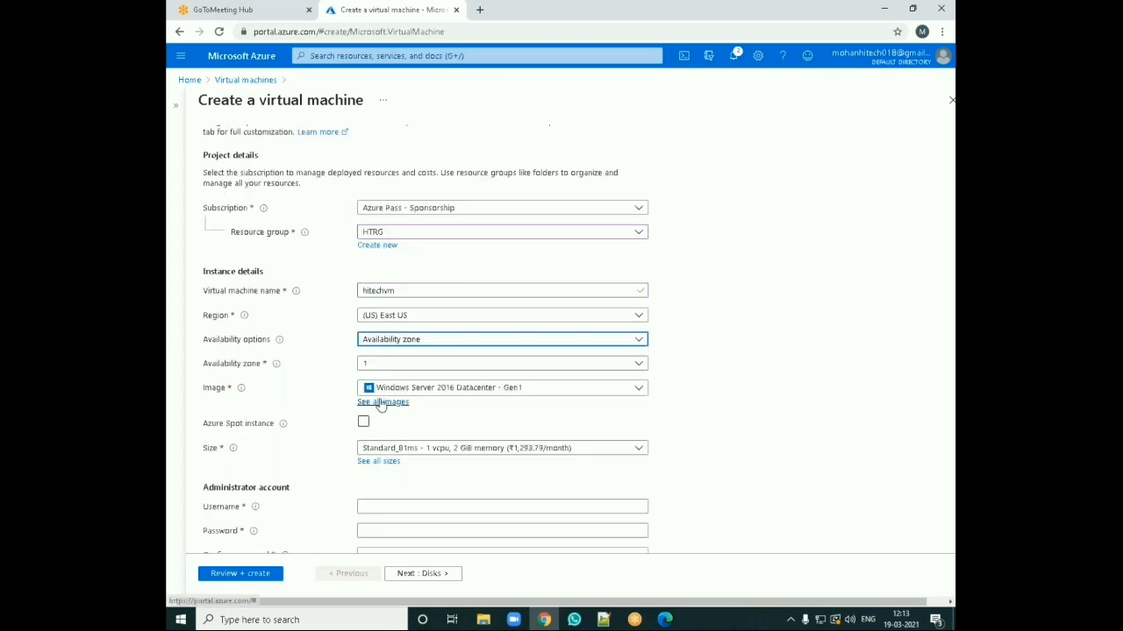
{"action": "left_click", "coordinate": [371, 365]}
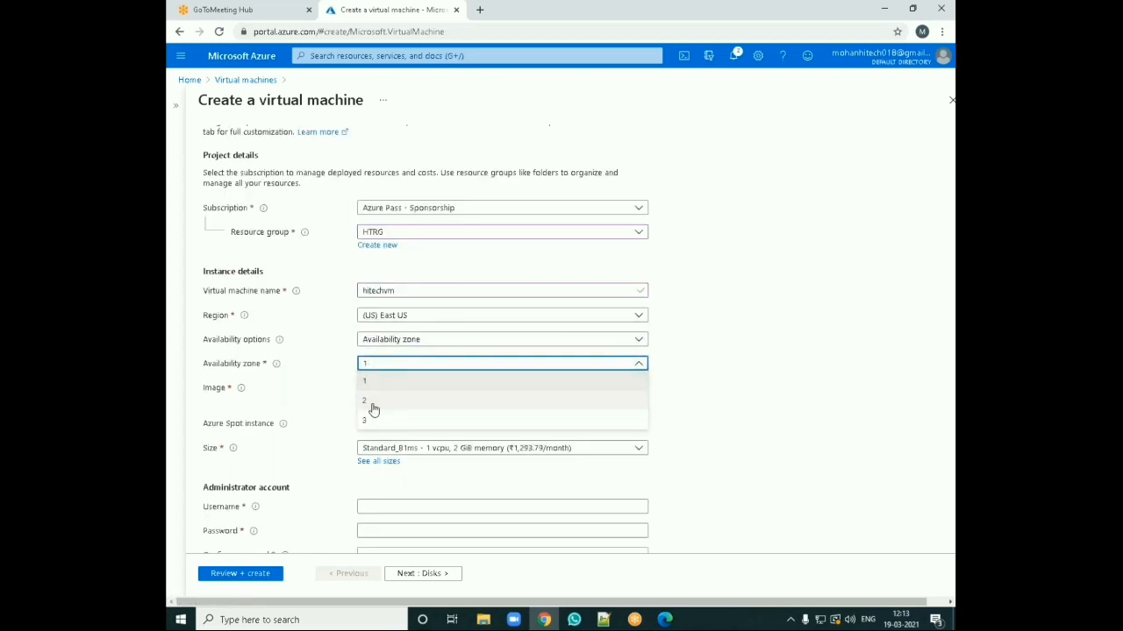
{"action": "left_click", "coordinate": [379, 383]}
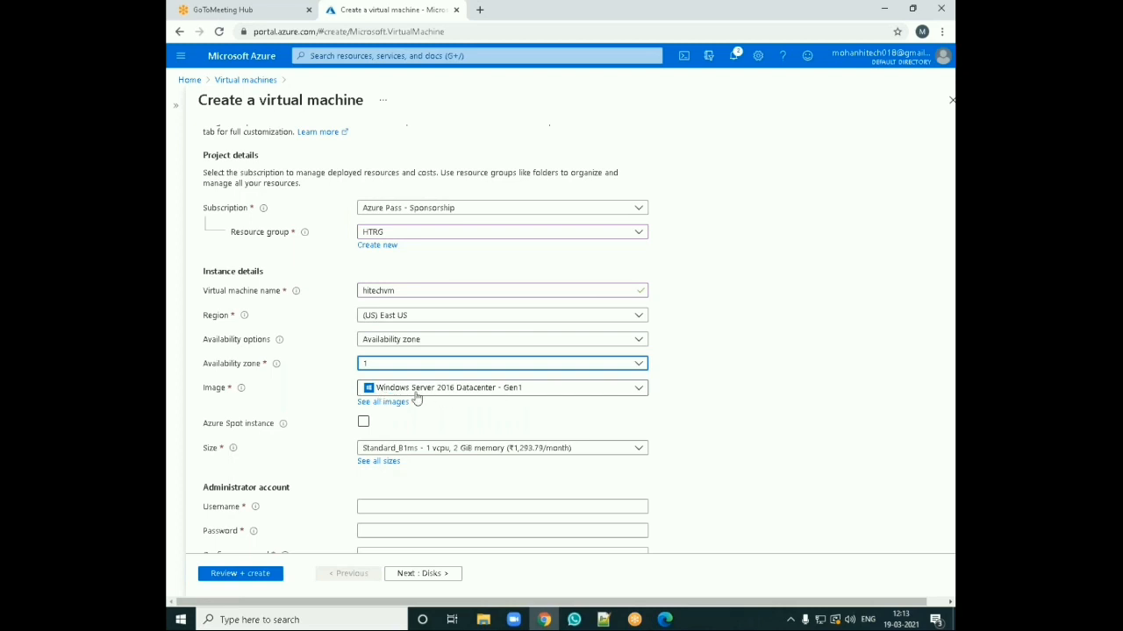
{"action": "left_click", "coordinate": [489, 391]}
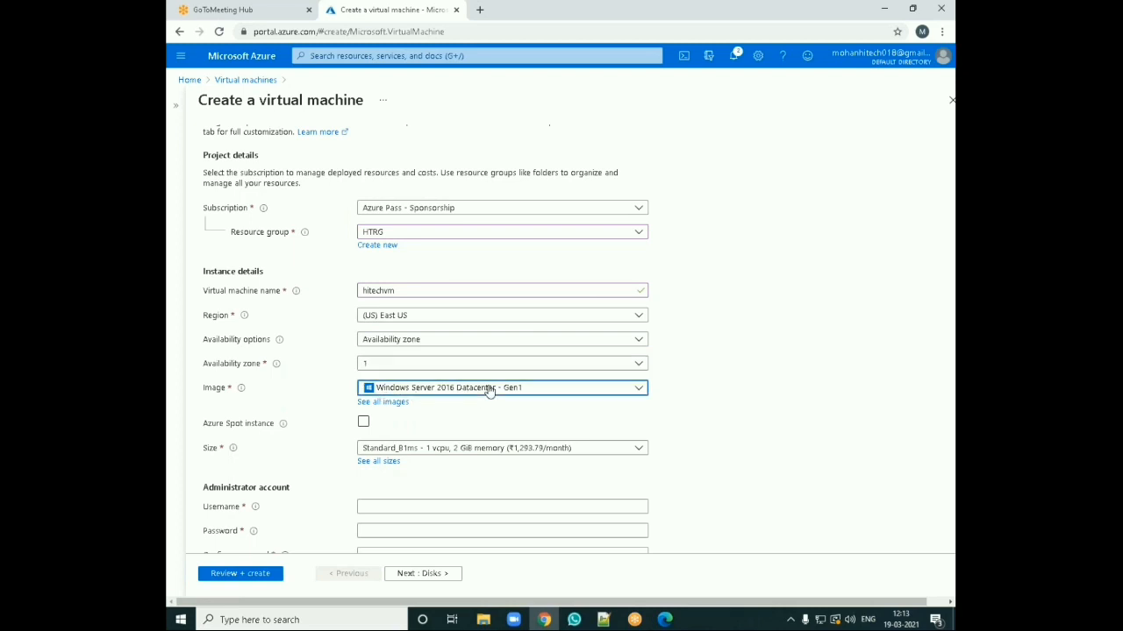
{"action": "left_click", "coordinate": [489, 391]}
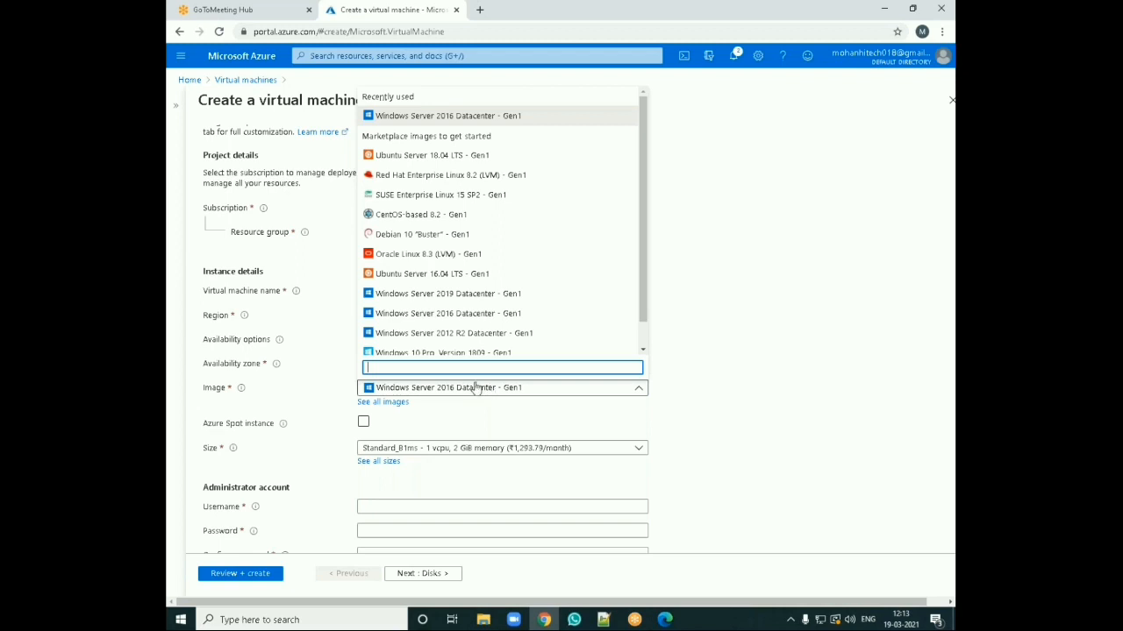
{"action": "left_click", "coordinate": [441, 118]}
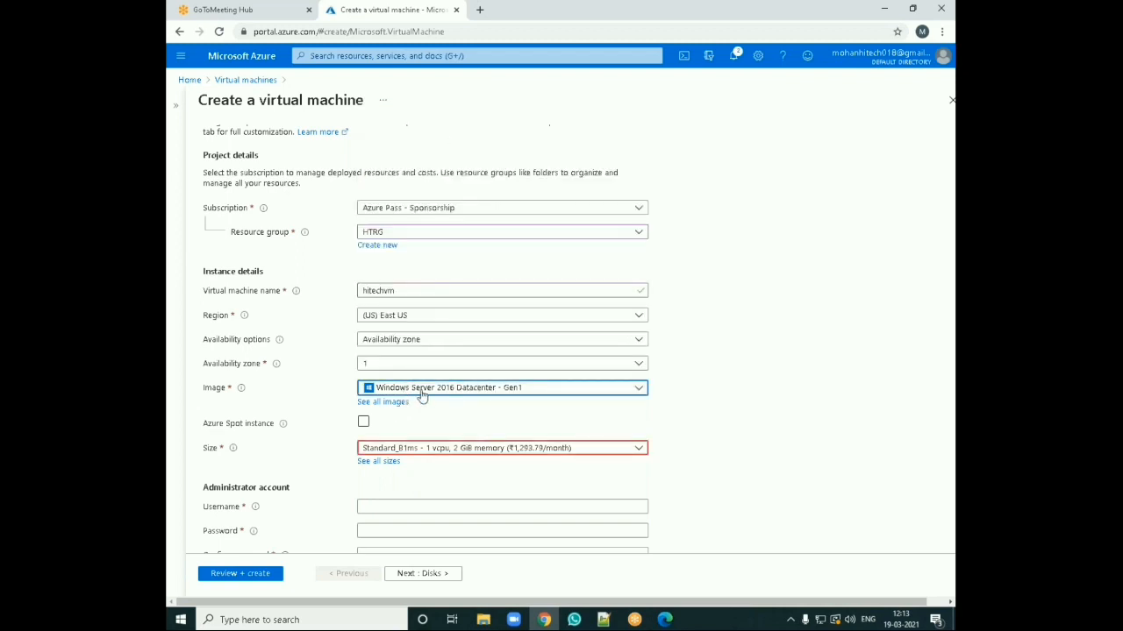
Step: Choose Standard_B2s (2 vcpus, 4 GiB memory) as the virtual machine size from the full size list
{"action": "scroll", "coordinate": [421, 395], "scroll_direction": "down", "scroll_amount": 2}
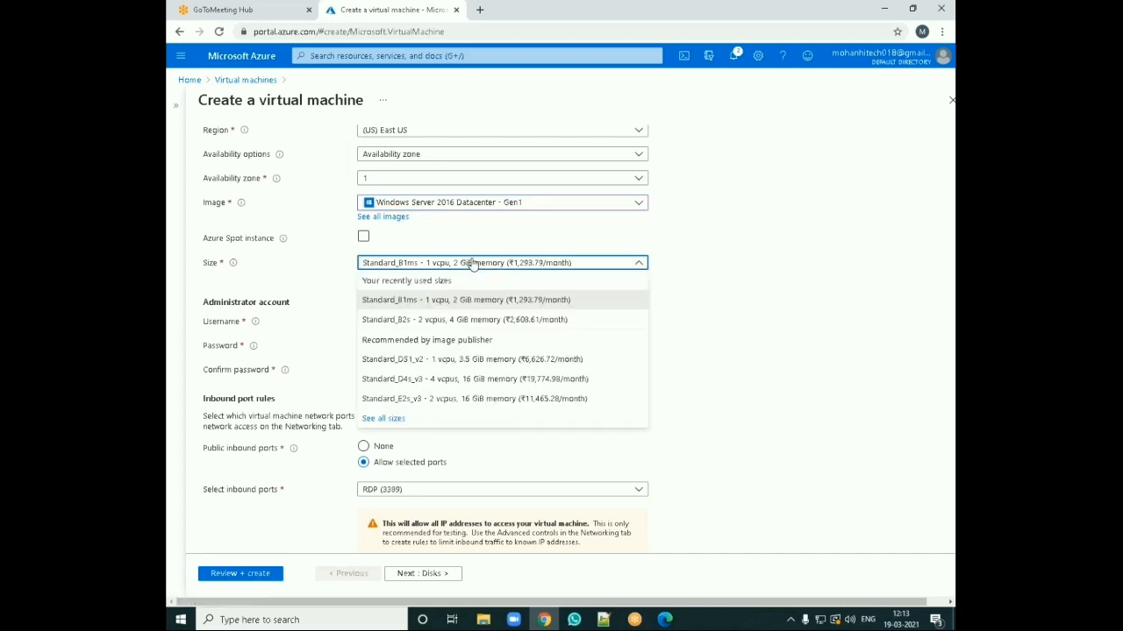
{"action": "left_click", "coordinate": [472, 264]}
{"action": "left_click", "coordinate": [443, 266]}
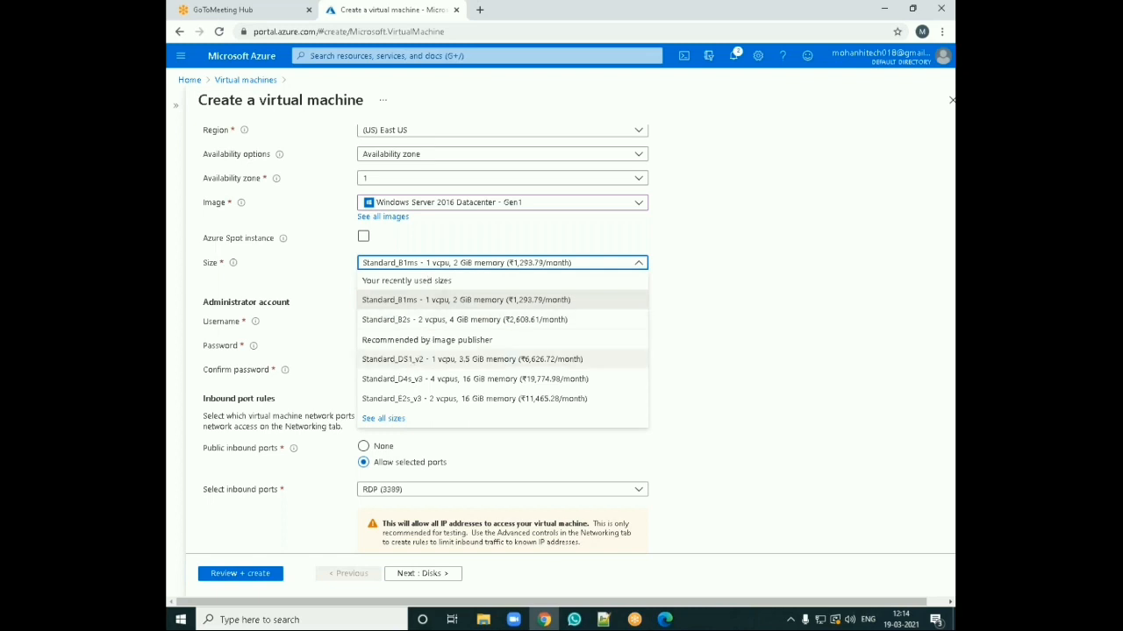
{"action": "left_click", "coordinate": [393, 419]}
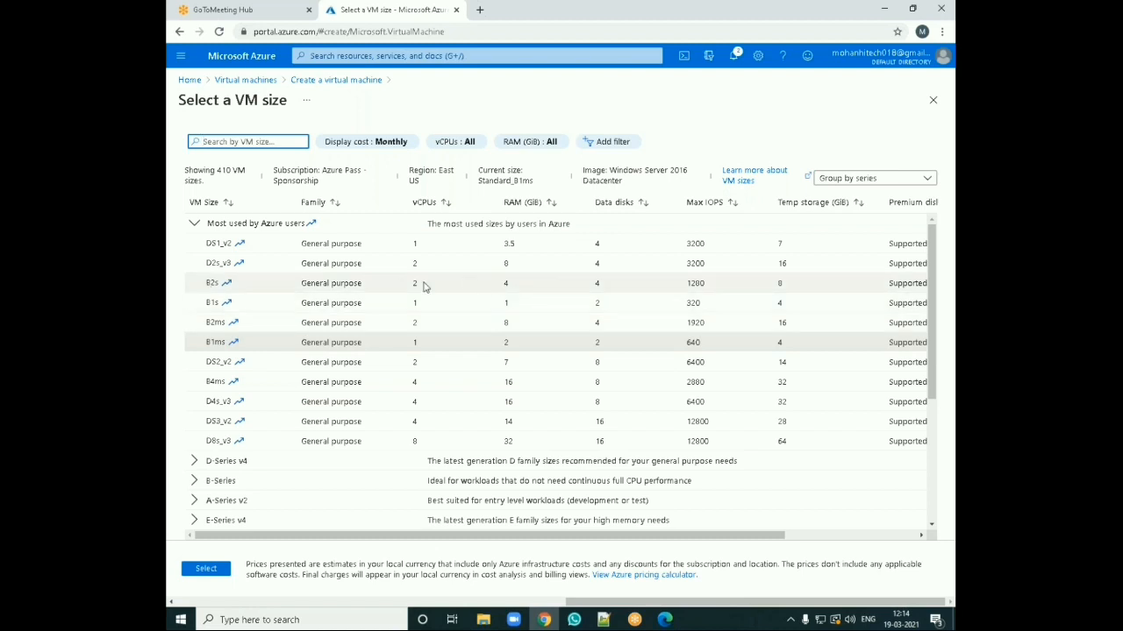
{"action": "left_click", "coordinate": [254, 289]}
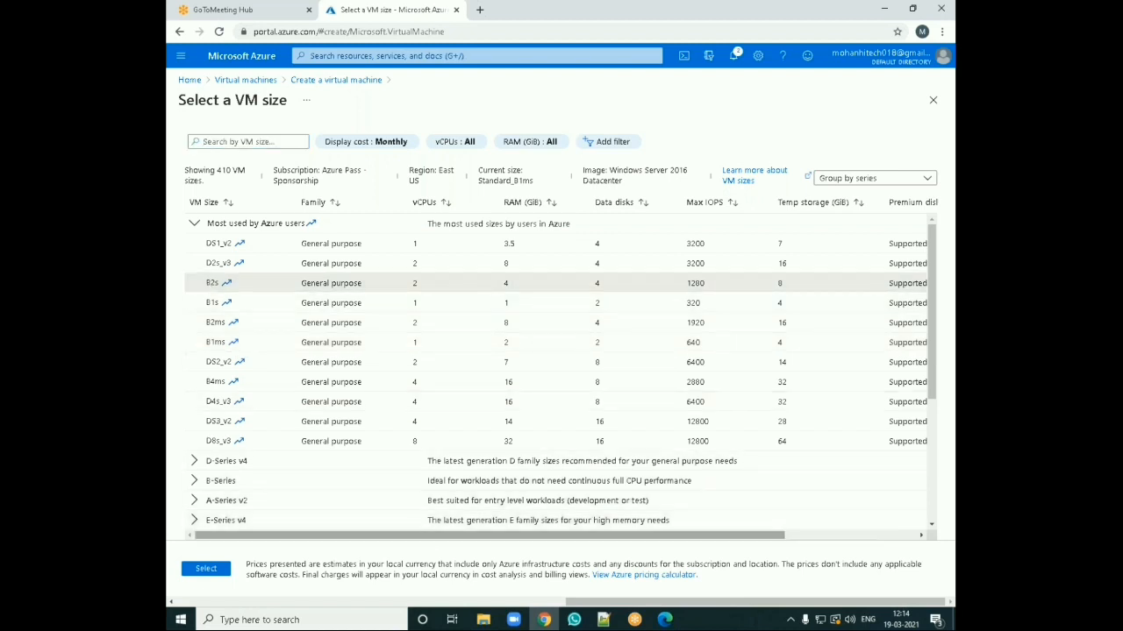
{"action": "left_click", "coordinate": [205, 569]}
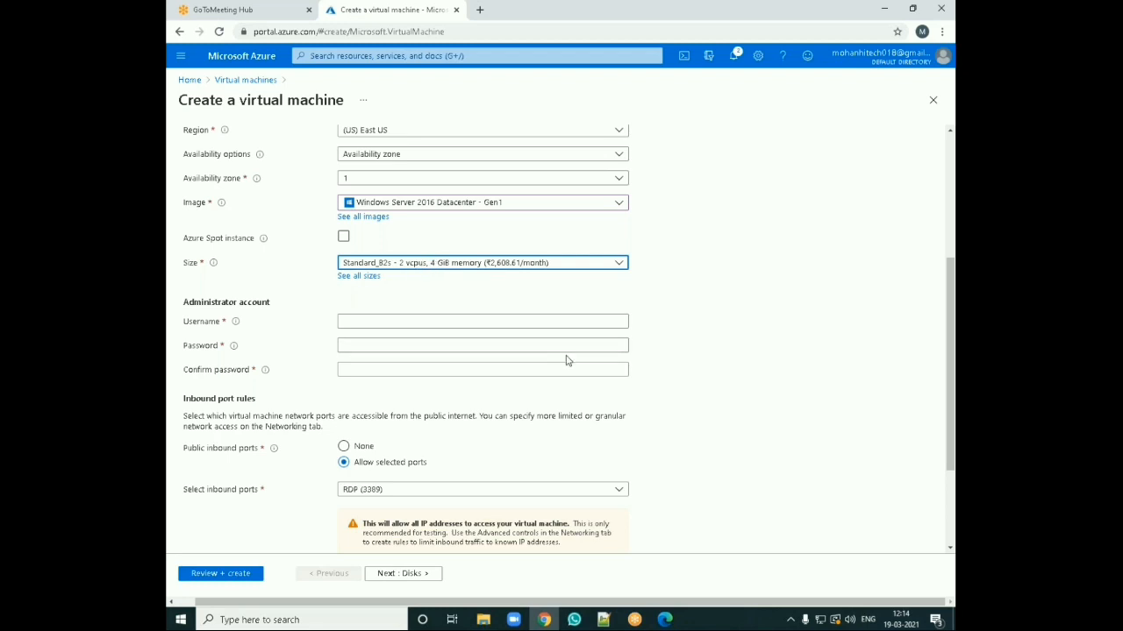
Step: Enter the administrator account username and set the administrator password, confirming it
{"action": "scroll", "coordinate": [443, 288], "scroll_direction": "down", "scroll_amount": 2}
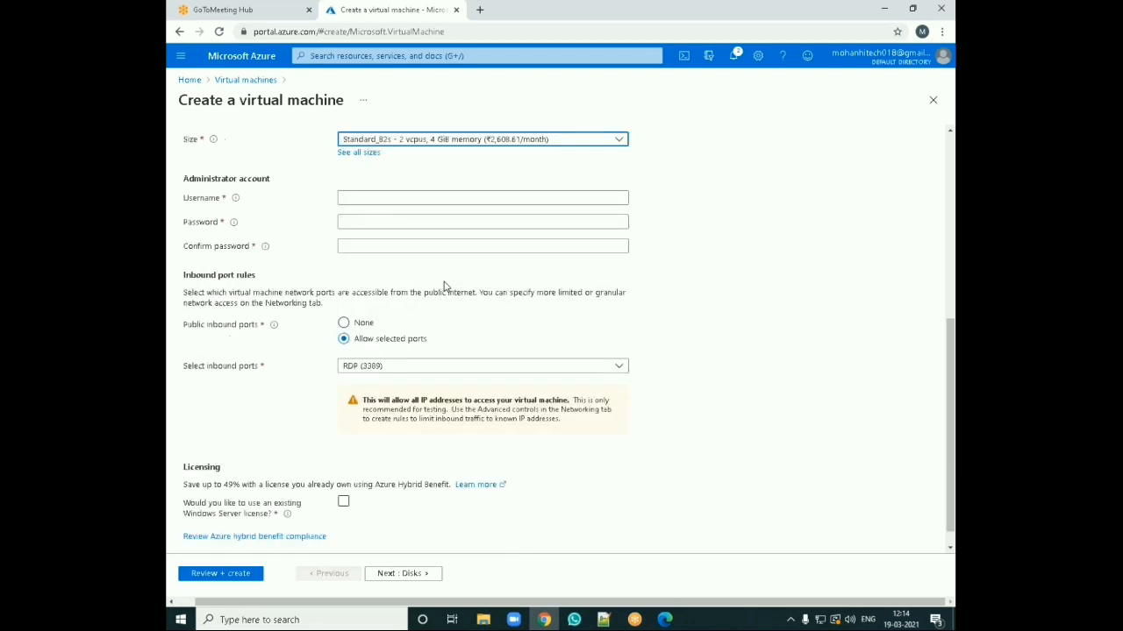
{"action": "left_click", "coordinate": [387, 197]}
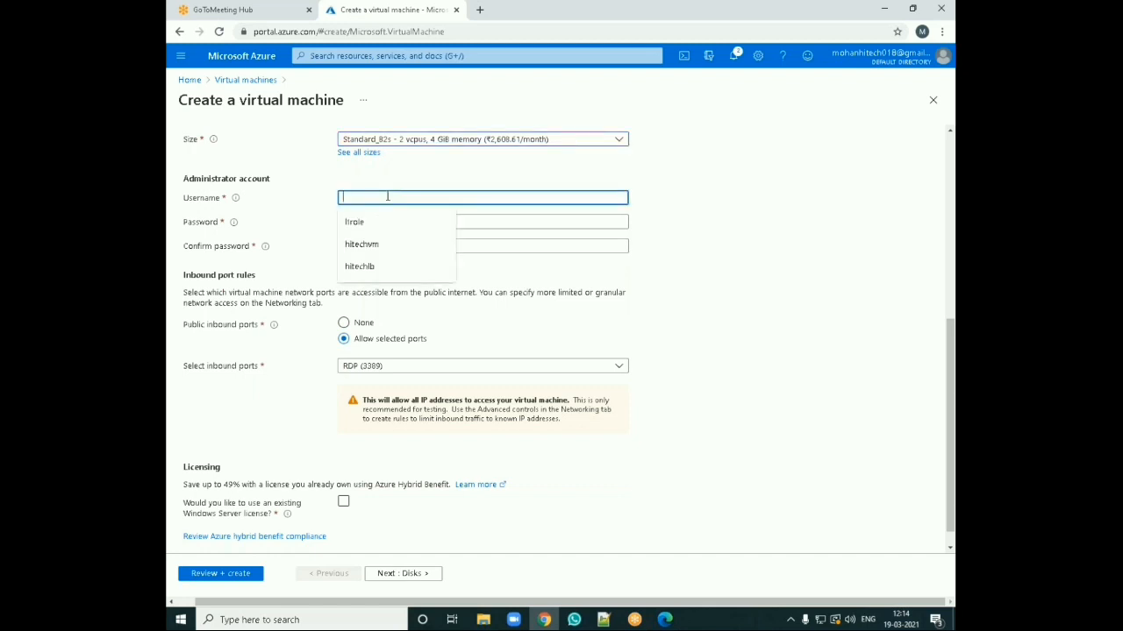
{"action": "type", "text": "mohan"}
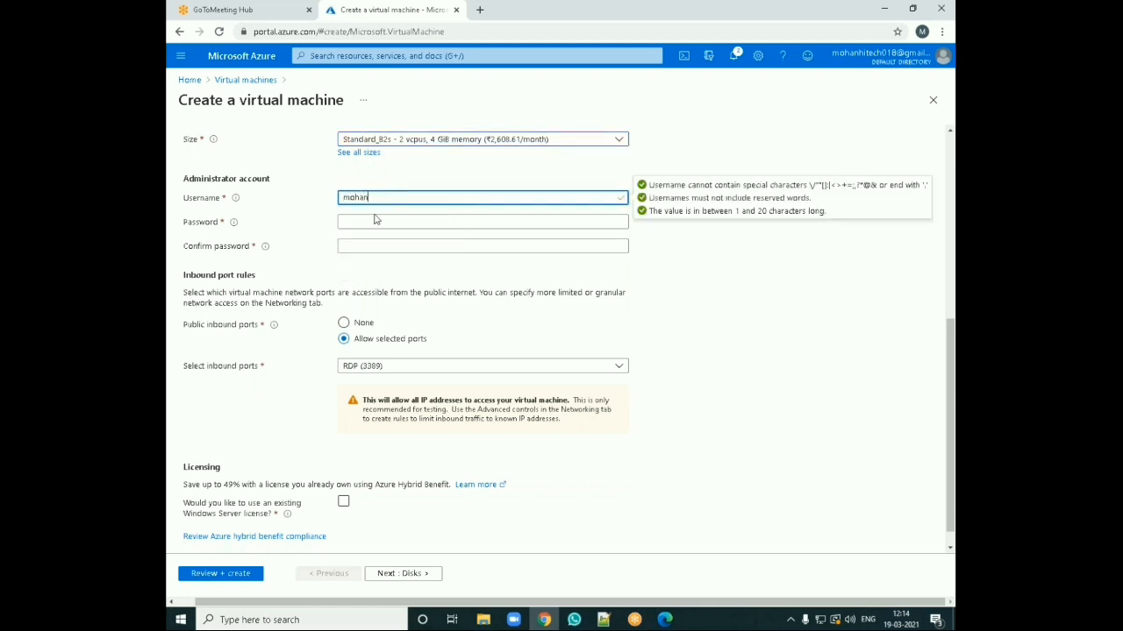
{"action": "left_click", "coordinate": [375, 221]}
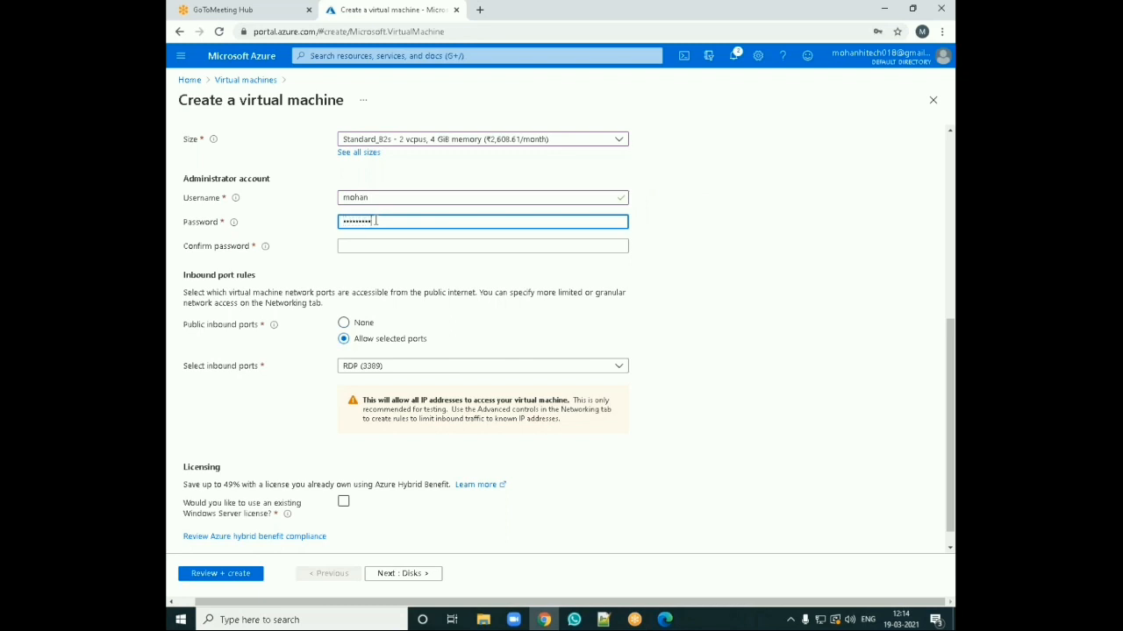
{"action": "key", "text": "Tab"}
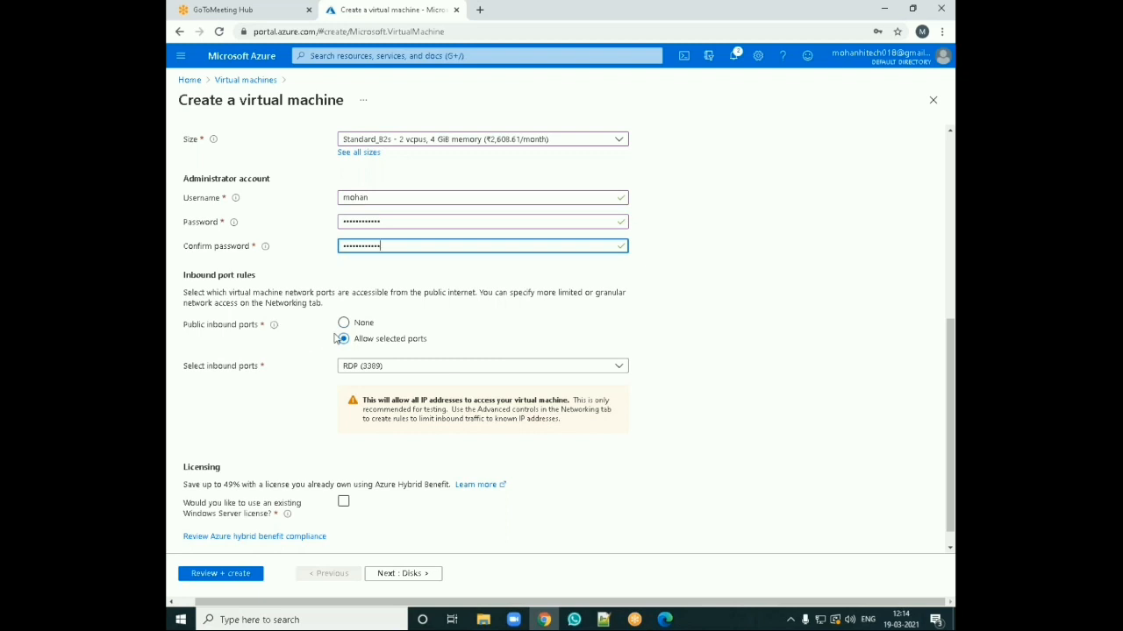
Step: Add HTTP (80) to the allowed inbound ports alongside RDP (3389)
{"action": "left_click", "coordinate": [383, 368]}
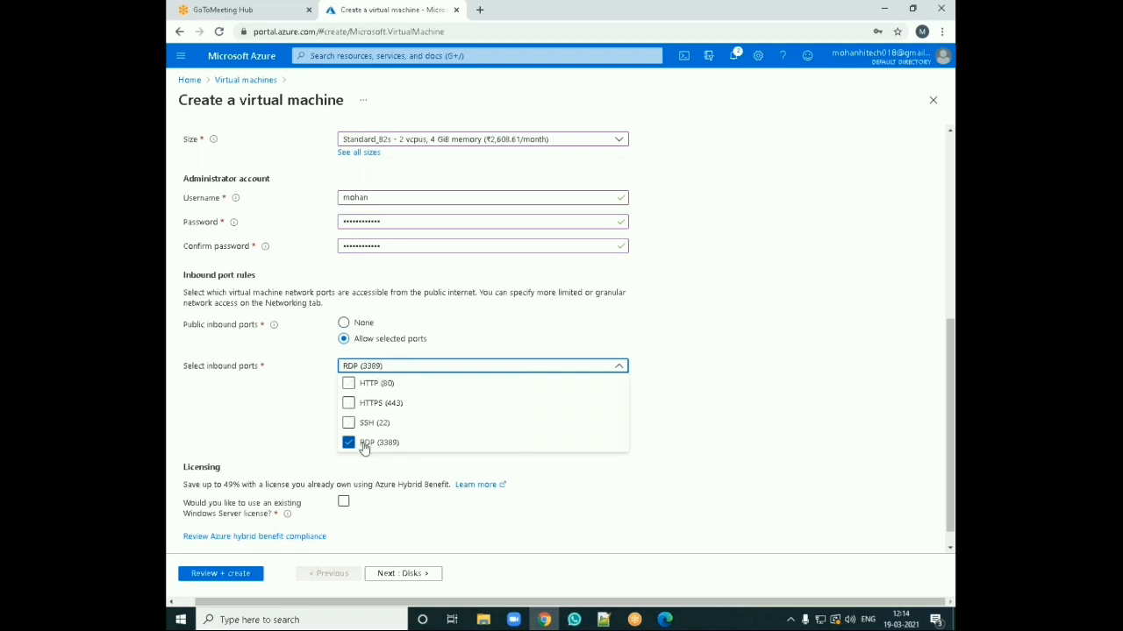
{"action": "left_click", "coordinate": [348, 384]}
{"action": "left_click", "coordinate": [707, 388]}
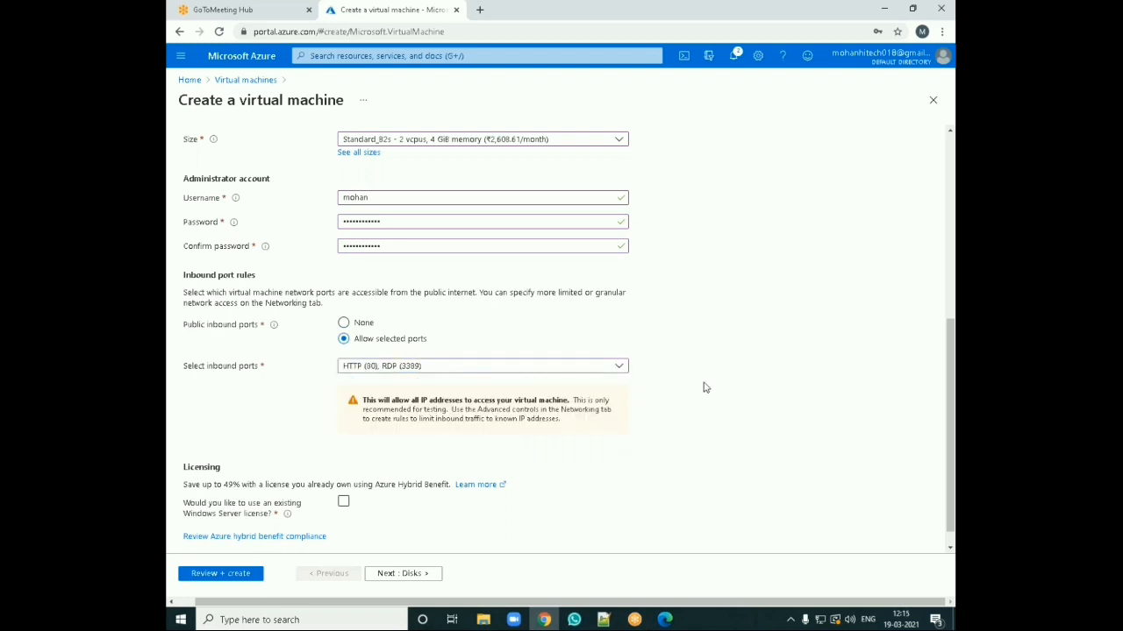
Step: Enable use of an existing Windows Server license and confirm eligibility for Azure Hybrid Benefit
{"action": "scroll", "coordinate": [529, 465], "scroll_direction": "down", "scroll_amount": 1}
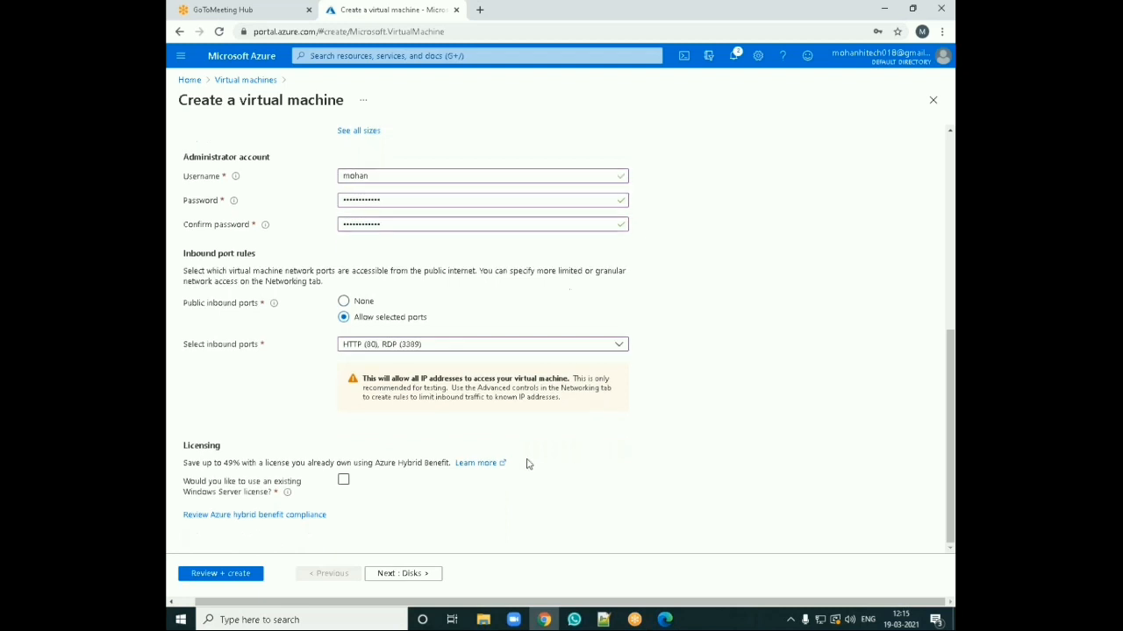
{"action": "left_click", "coordinate": [343, 480]}
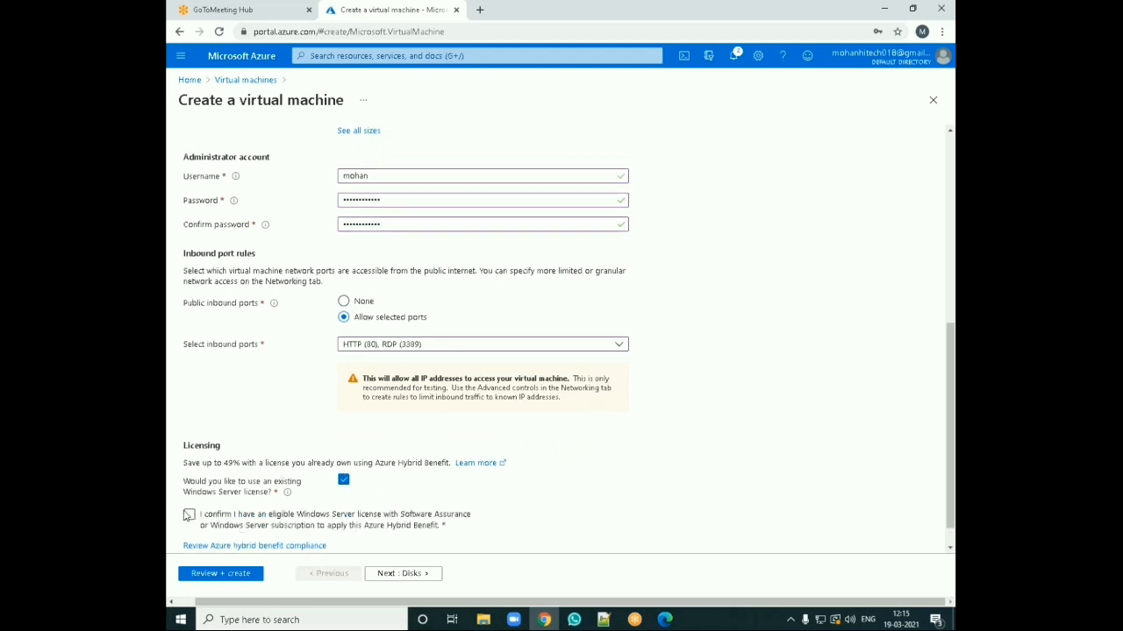
{"action": "left_click", "coordinate": [190, 514]}
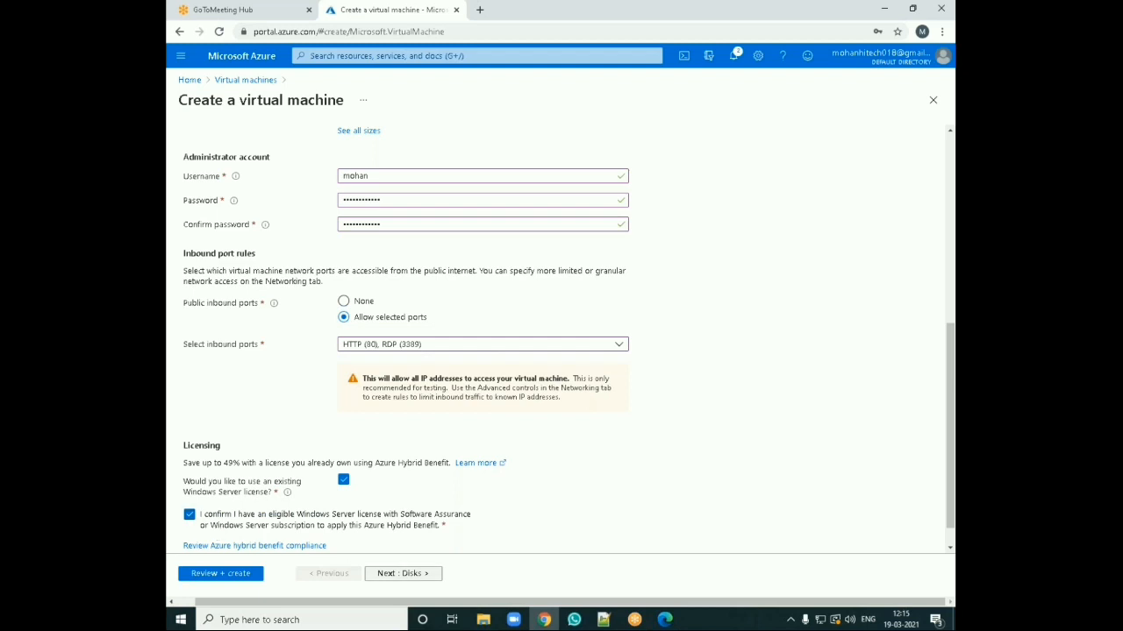
Step: On the disks settings, create and attach a new 8 GiB Premium SSD data disk
{"action": "left_click", "coordinate": [403, 574]}
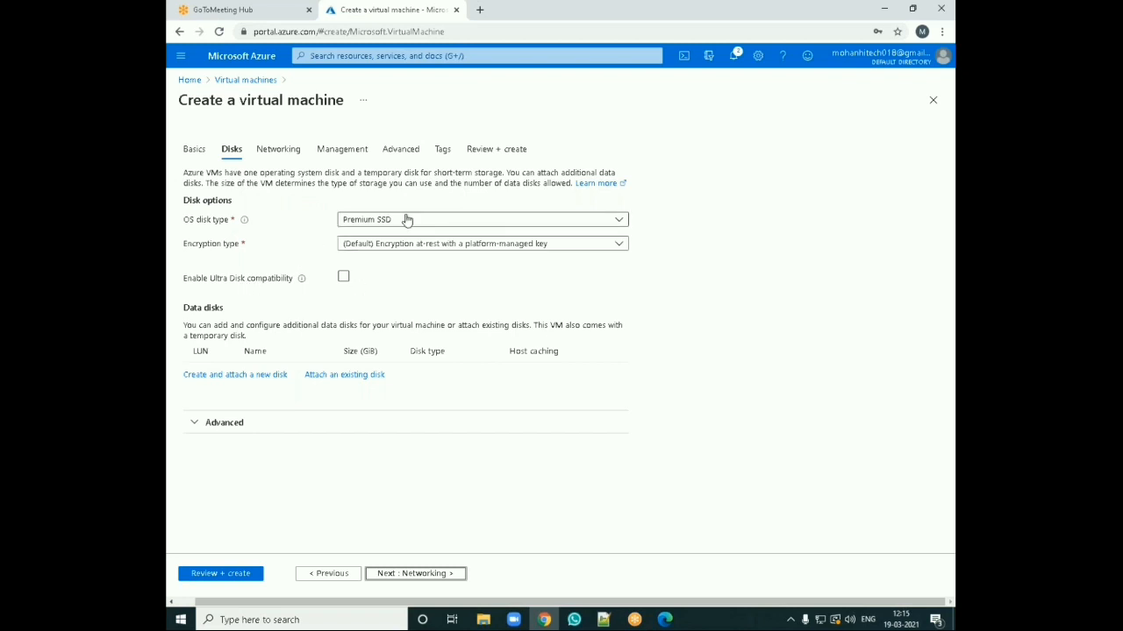
{"action": "left_click", "coordinate": [235, 378]}
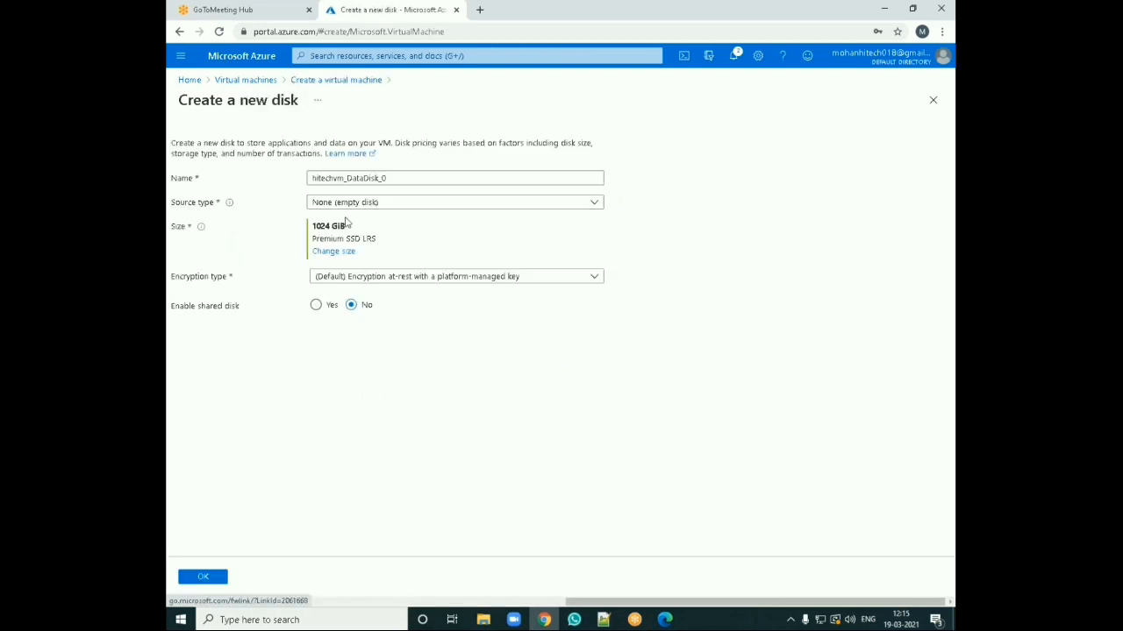
{"action": "left_click", "coordinate": [392, 176]}
{"action": "left_click", "coordinate": [398, 207]}
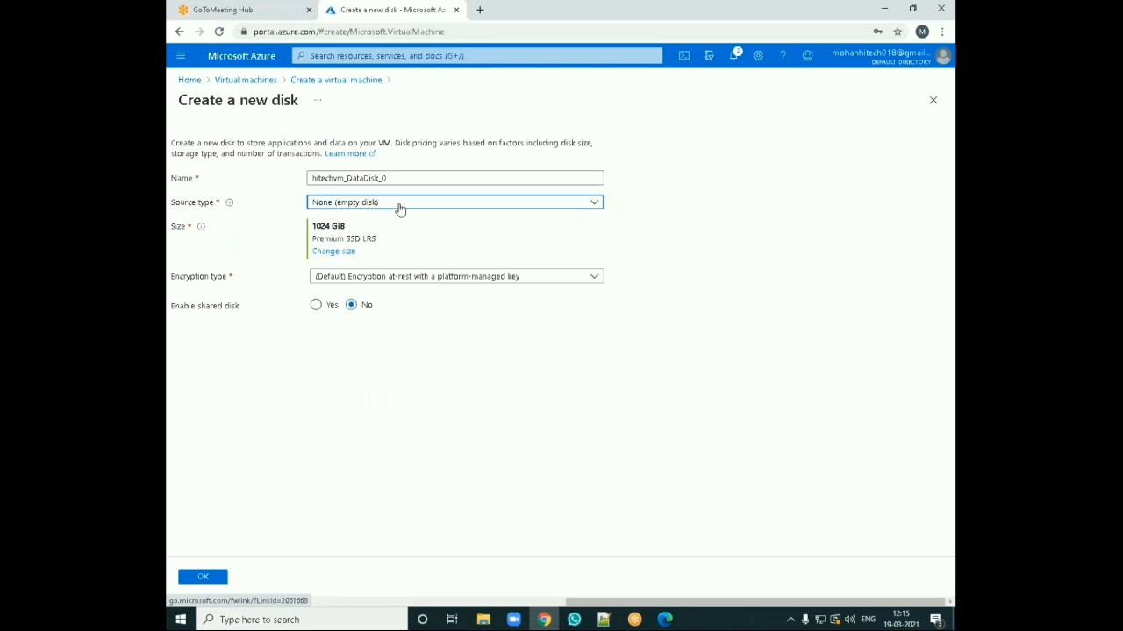
{"action": "left_click", "coordinate": [348, 258]}
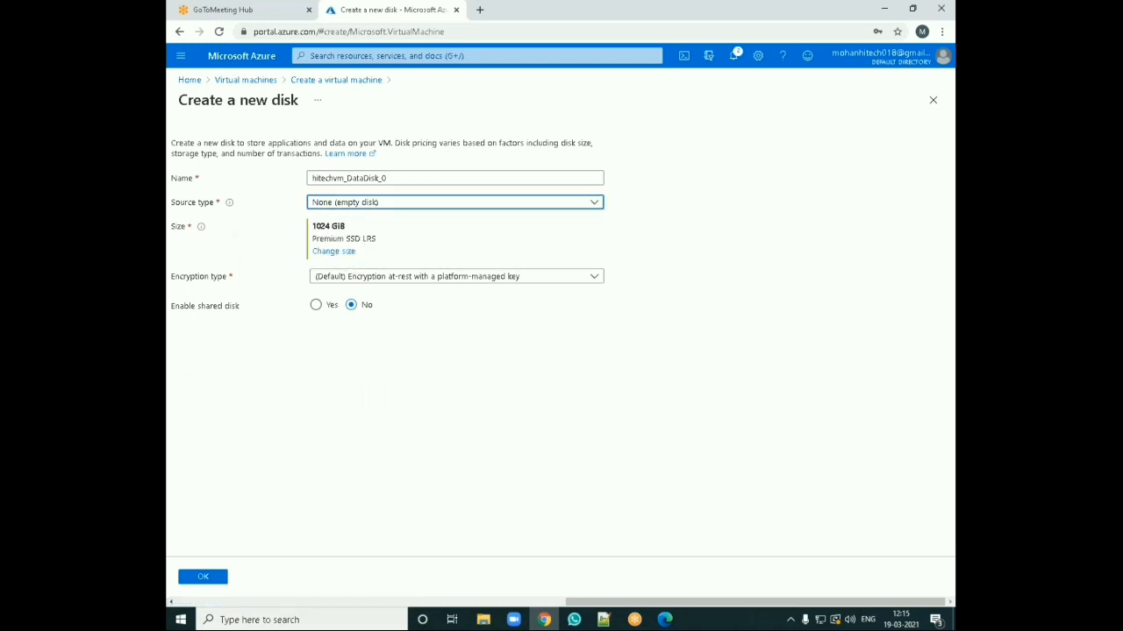
{"action": "left_click", "coordinate": [344, 253]}
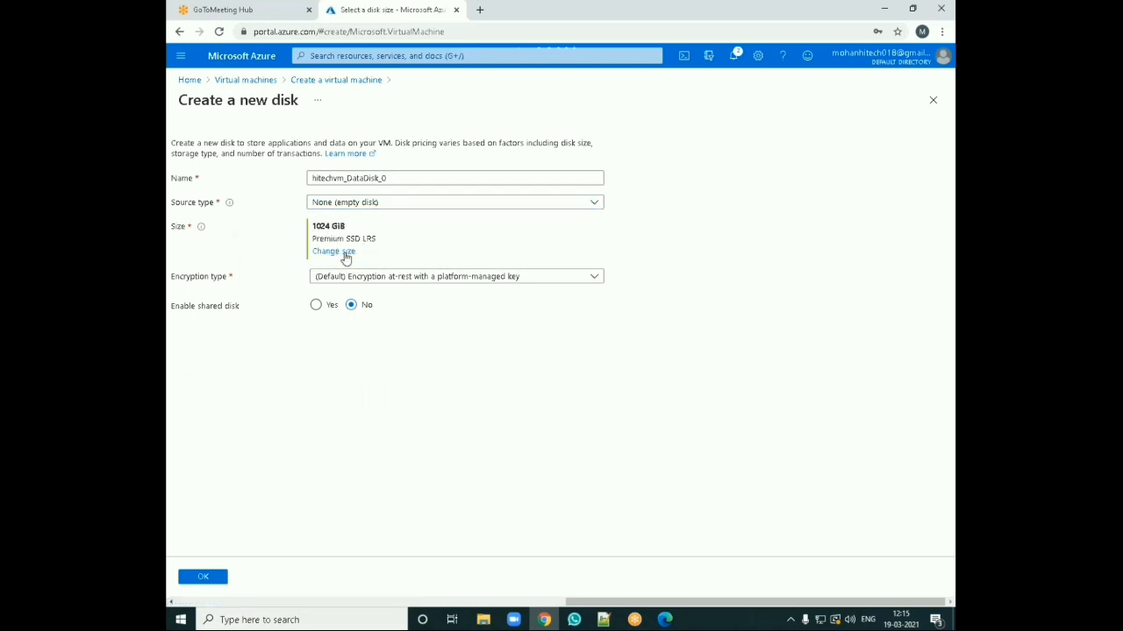
{"action": "left_click", "coordinate": [201, 237]}
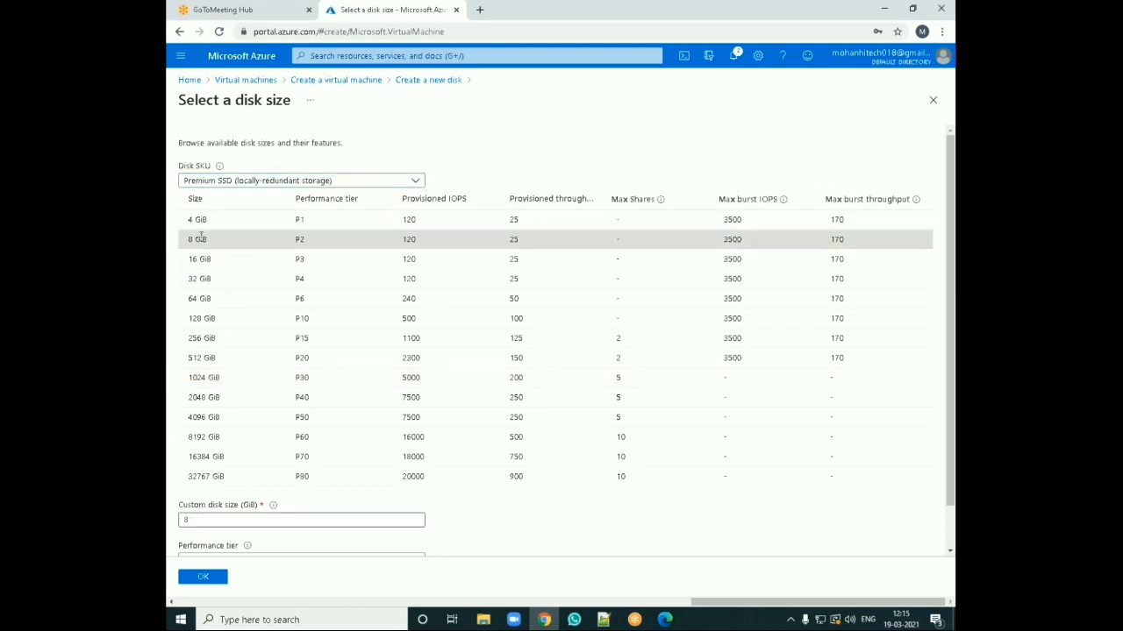
{"action": "left_click", "coordinate": [206, 578]}
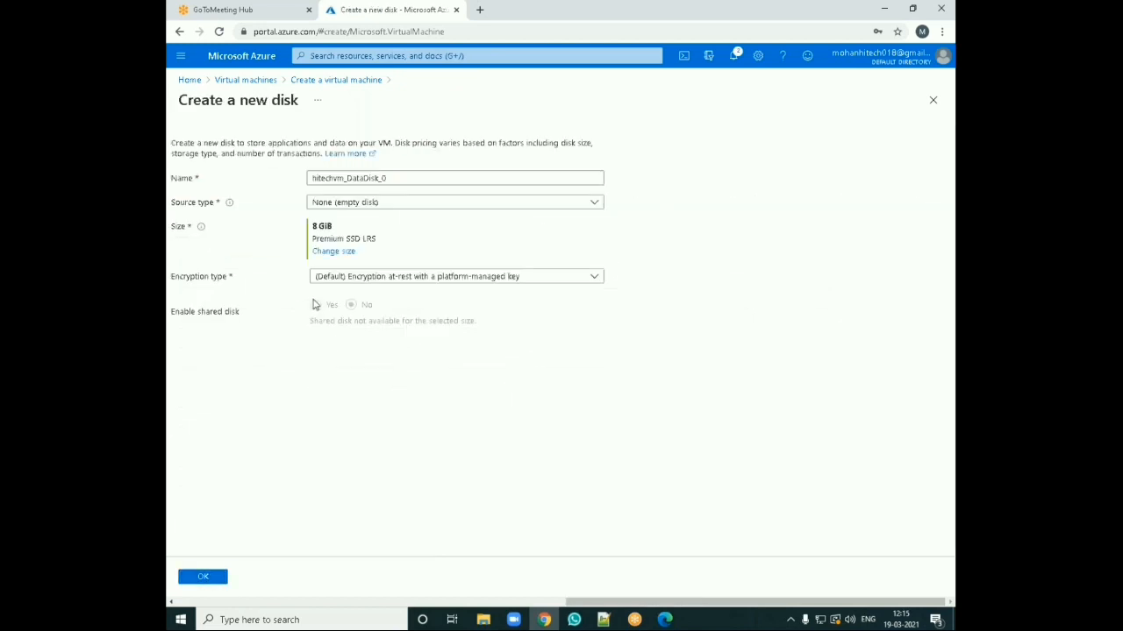
{"action": "left_click", "coordinate": [210, 573]}
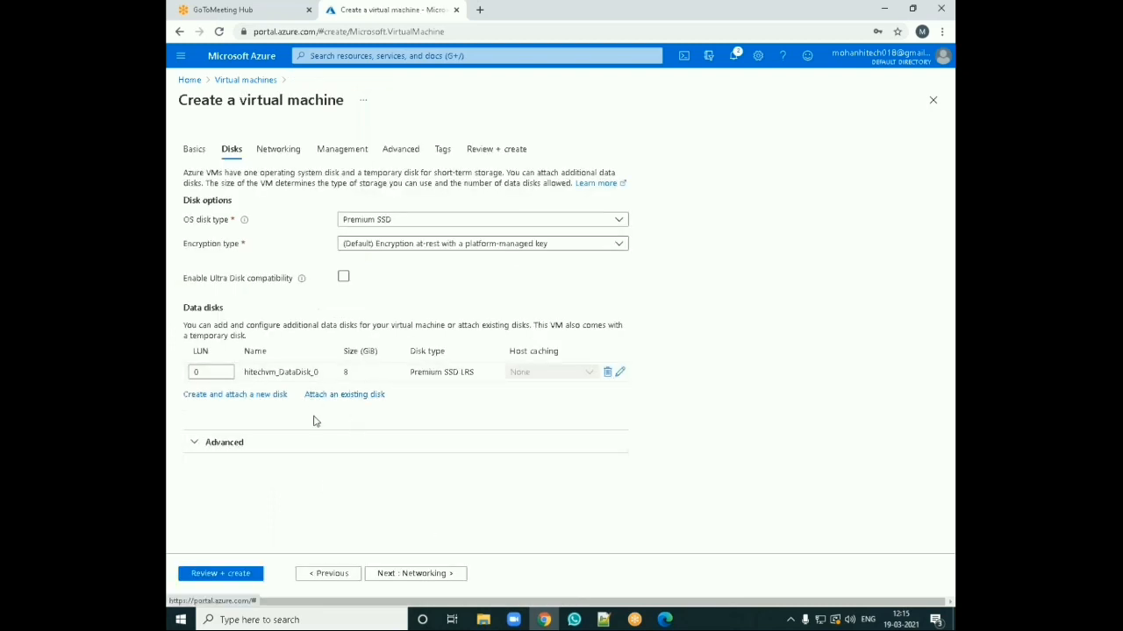
Step: Review the default networking settings for virtual network, subnet and public IP before continuing
{"action": "left_click", "coordinate": [395, 575]}
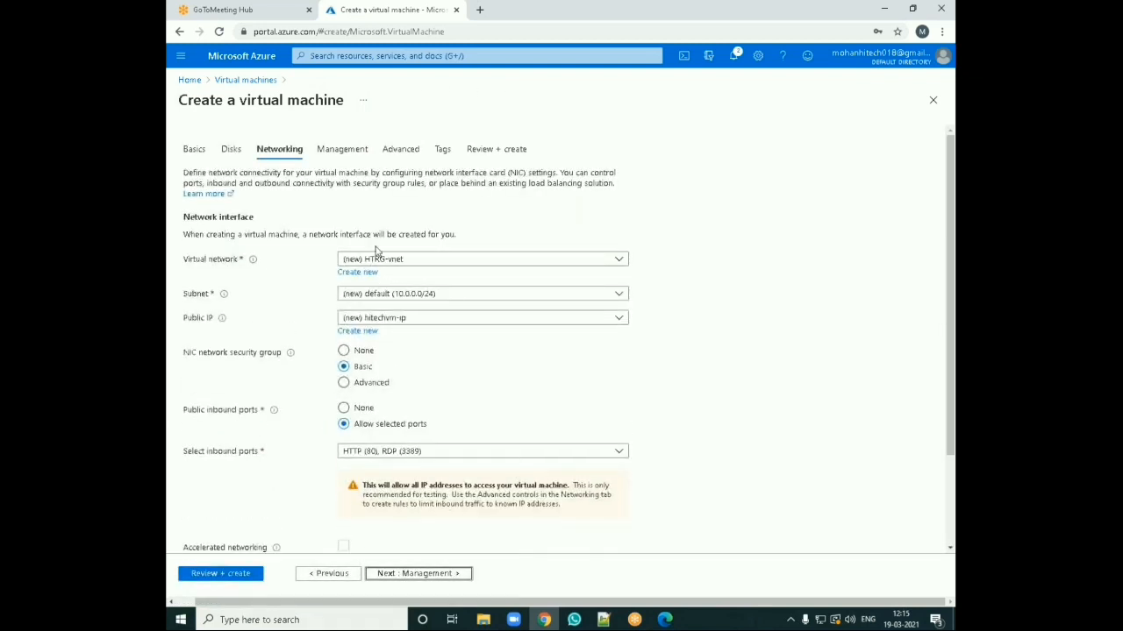
{"action": "left_click", "coordinate": [421, 266]}
{"action": "left_click", "coordinate": [404, 302]}
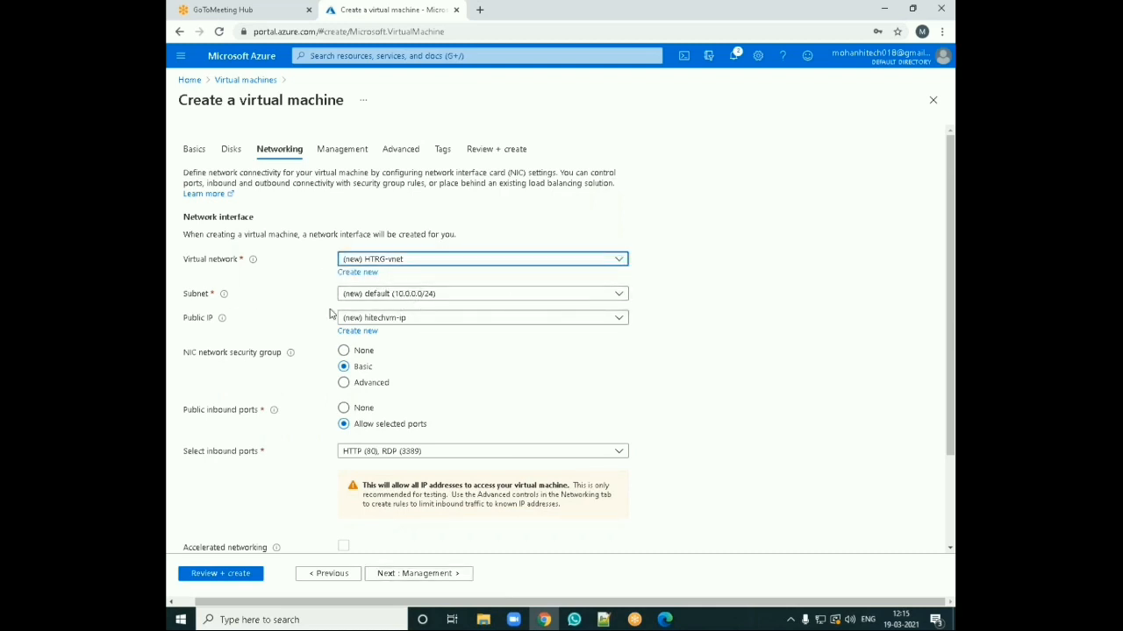
{"action": "left_click", "coordinate": [413, 576]}
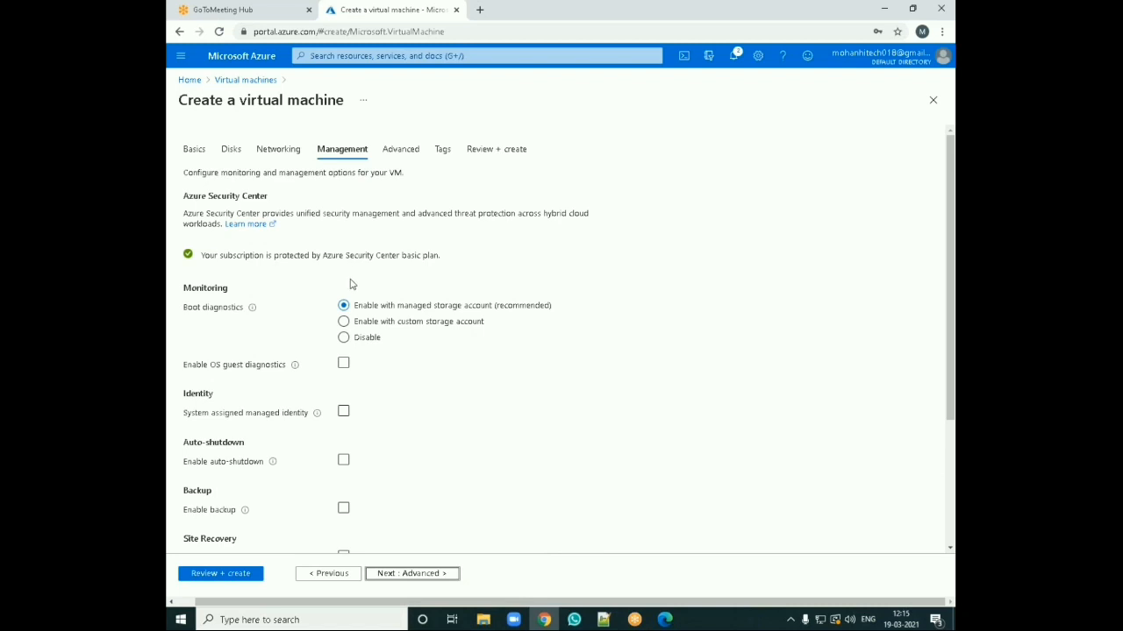
Step: Review the management options for monitoring, identity, auto-shutdown, backup and updates before continuing
{"action": "scroll", "coordinate": [350, 283], "scroll_direction": "down", "scroll_amount": 3}
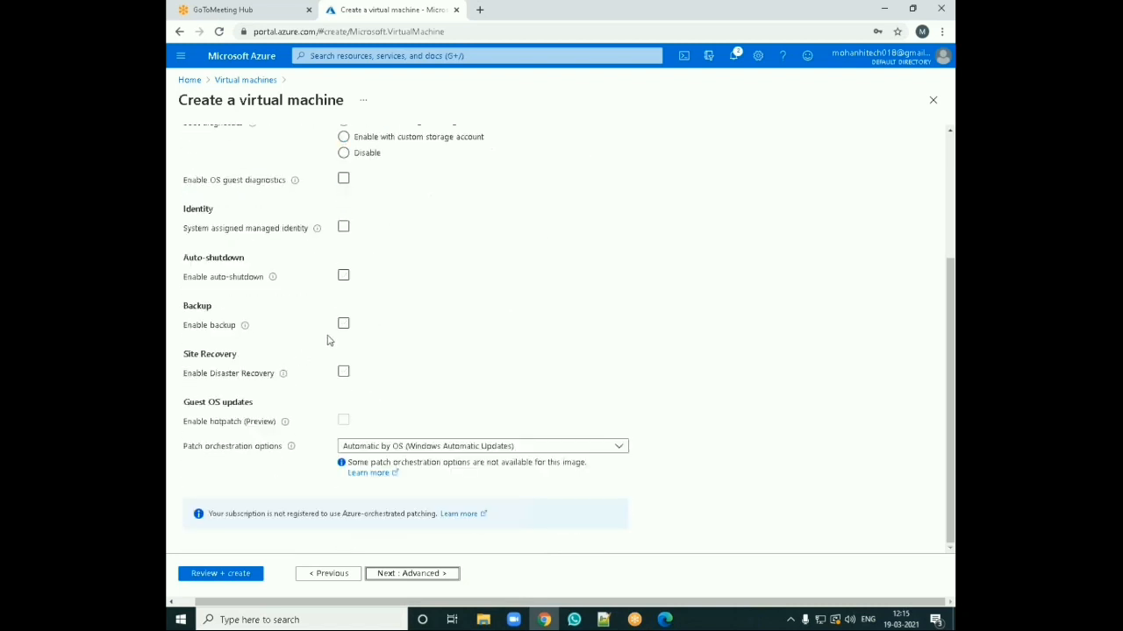
{"action": "scroll", "coordinate": [336, 307], "scroll_direction": "up", "scroll_amount": 2}
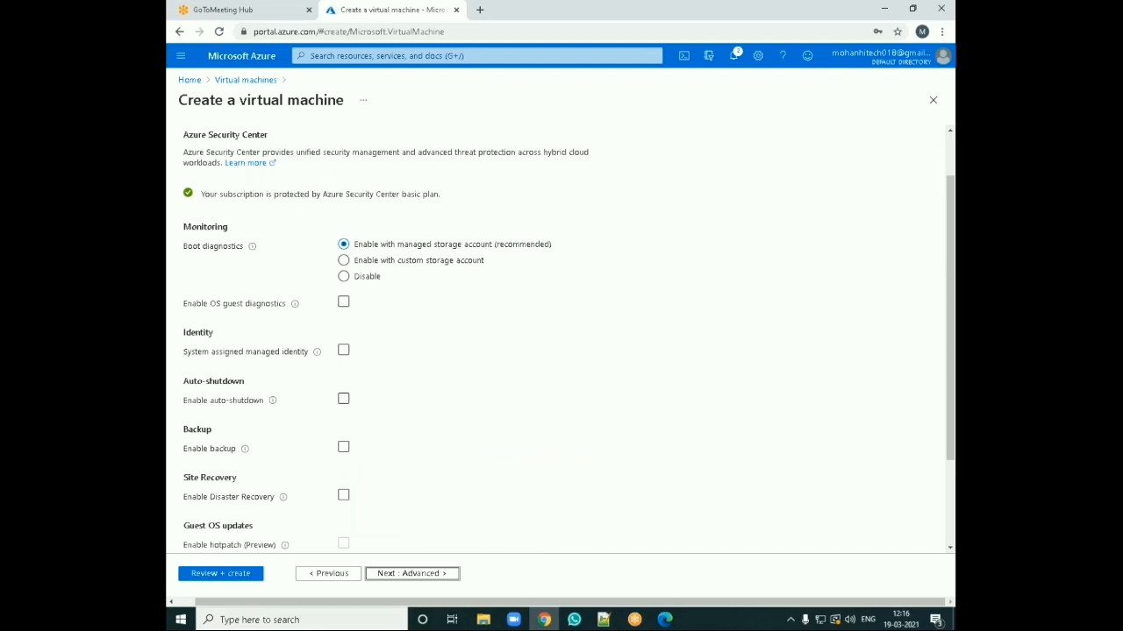
{"action": "scroll", "coordinate": [361, 275], "scroll_direction": "down", "scroll_amount": 2}
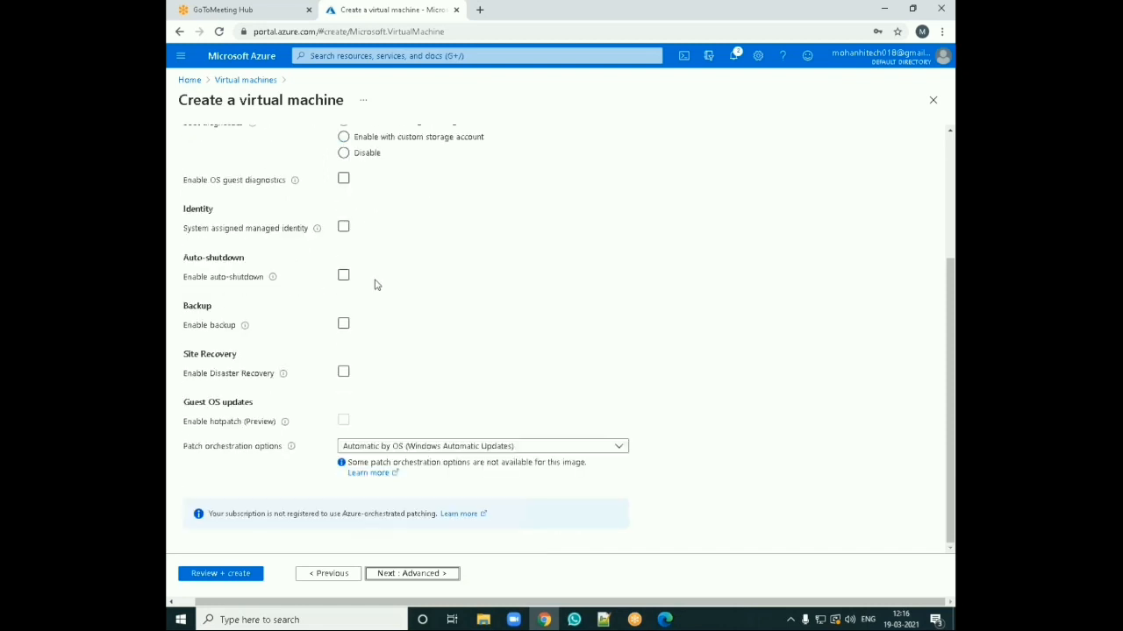
{"action": "scroll", "coordinate": [453, 246], "scroll_direction": "up", "scroll_amount": 1}
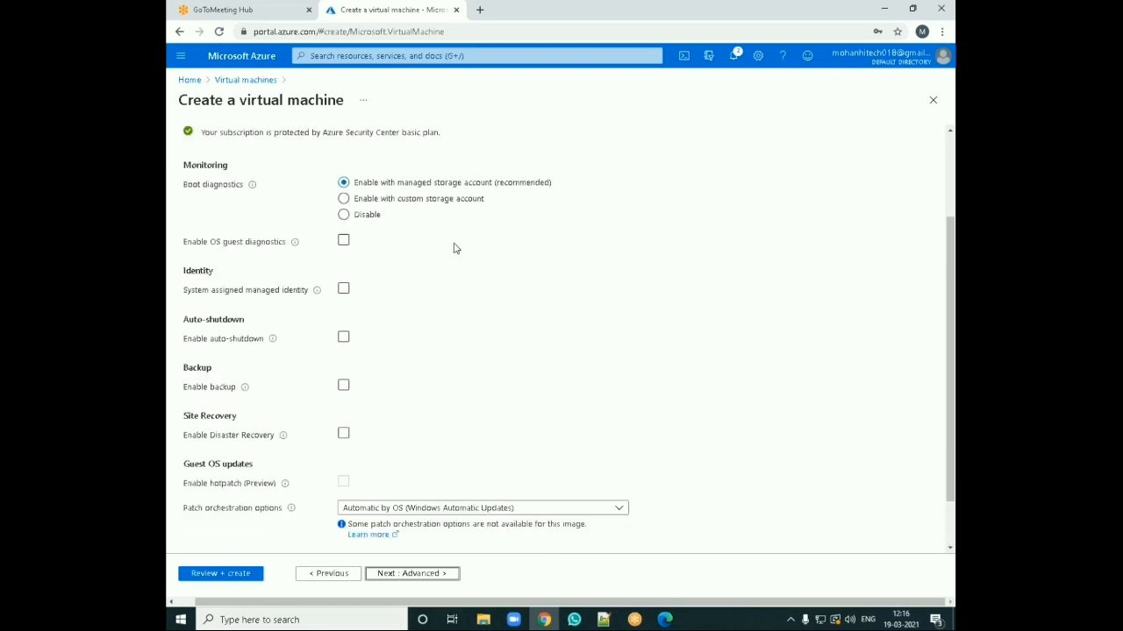
{"action": "scroll", "coordinate": [390, 229], "scroll_direction": "up", "scroll_amount": 2}
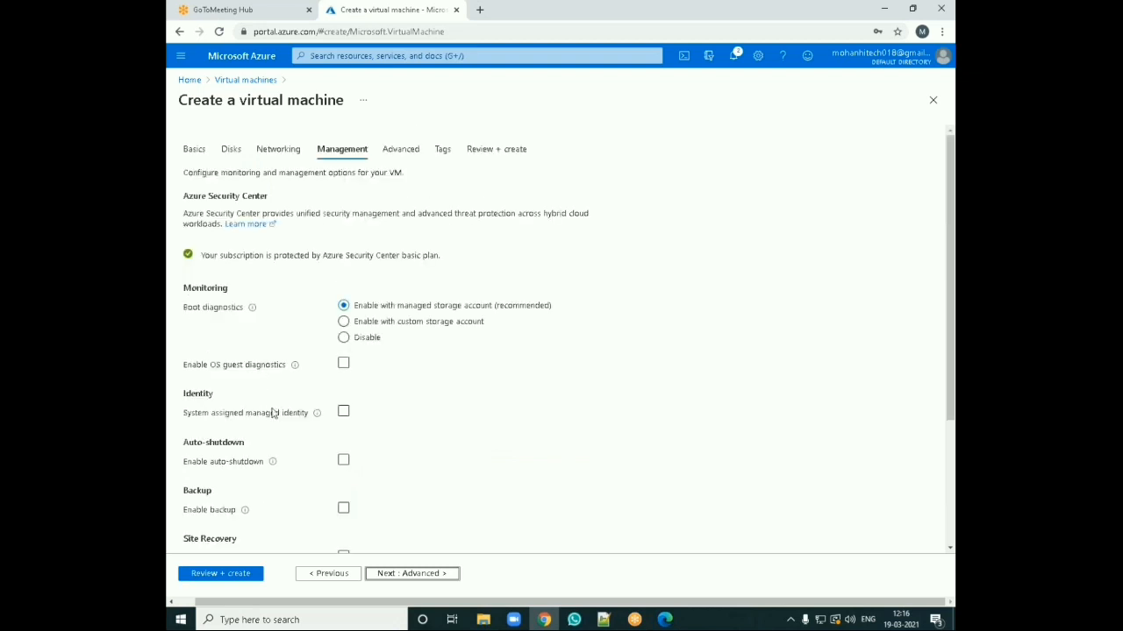
{"action": "scroll", "coordinate": [271, 414], "scroll_direction": "down", "scroll_amount": 1}
{"action": "scroll", "coordinate": [383, 390], "scroll_direction": "up", "scroll_amount": 1}
{"action": "left_click", "coordinate": [414, 572]}
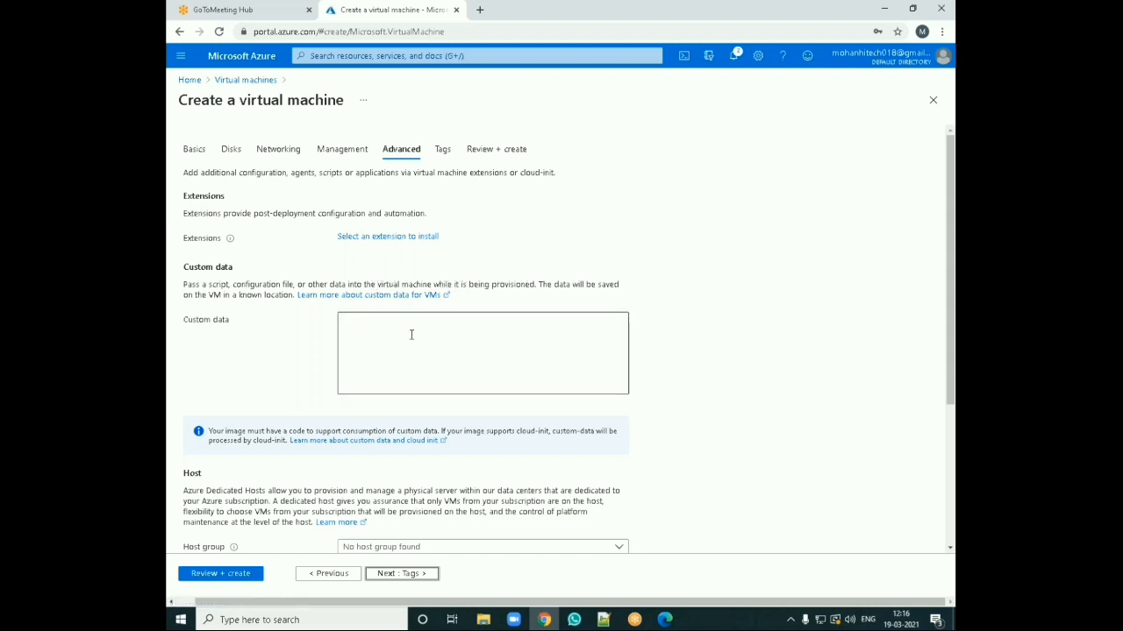
Step: Add a tag with name "name" and value "windows16" to the virtual machine's resources
{"action": "scroll", "coordinate": [410, 351], "scroll_direction": "down", "scroll_amount": 5}
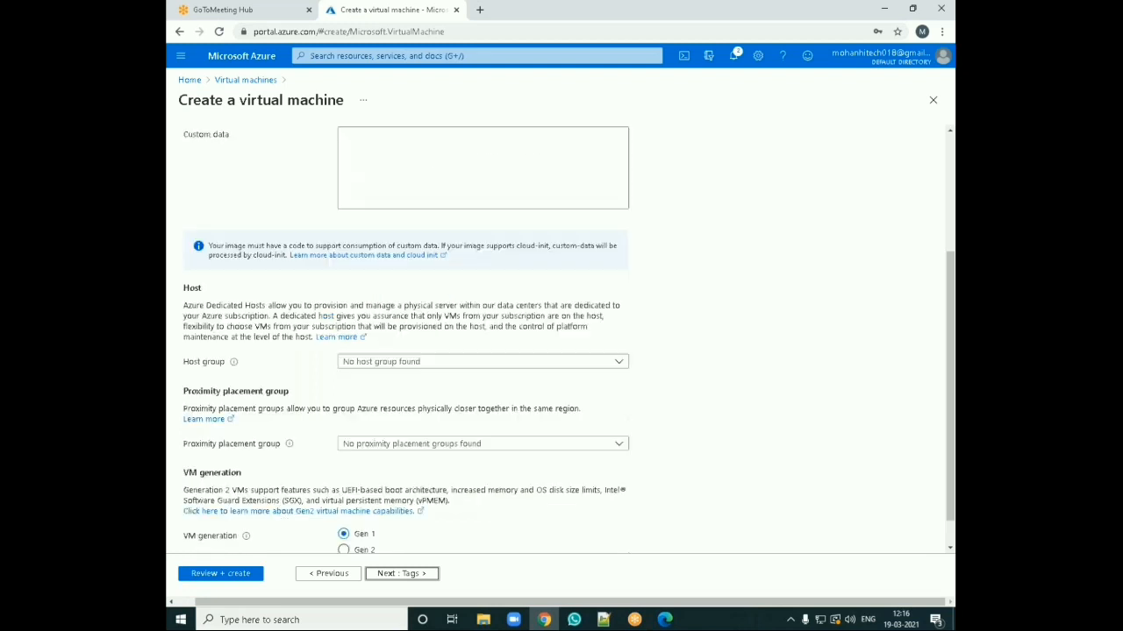
{"action": "left_click", "coordinate": [390, 573]}
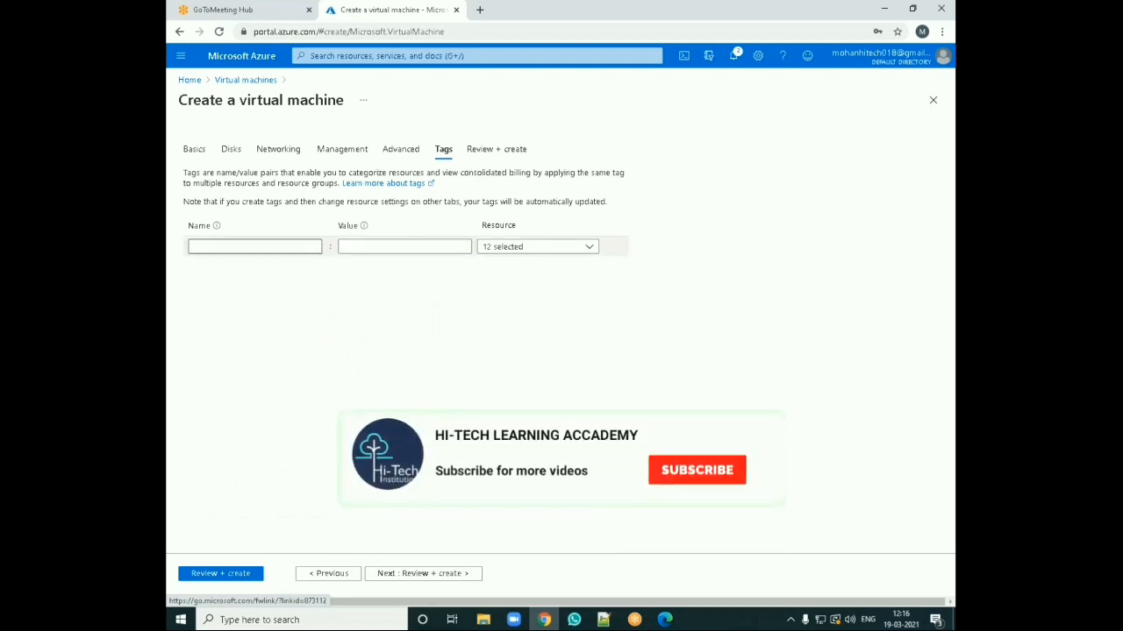
{"action": "left_click", "coordinate": [255, 246]}
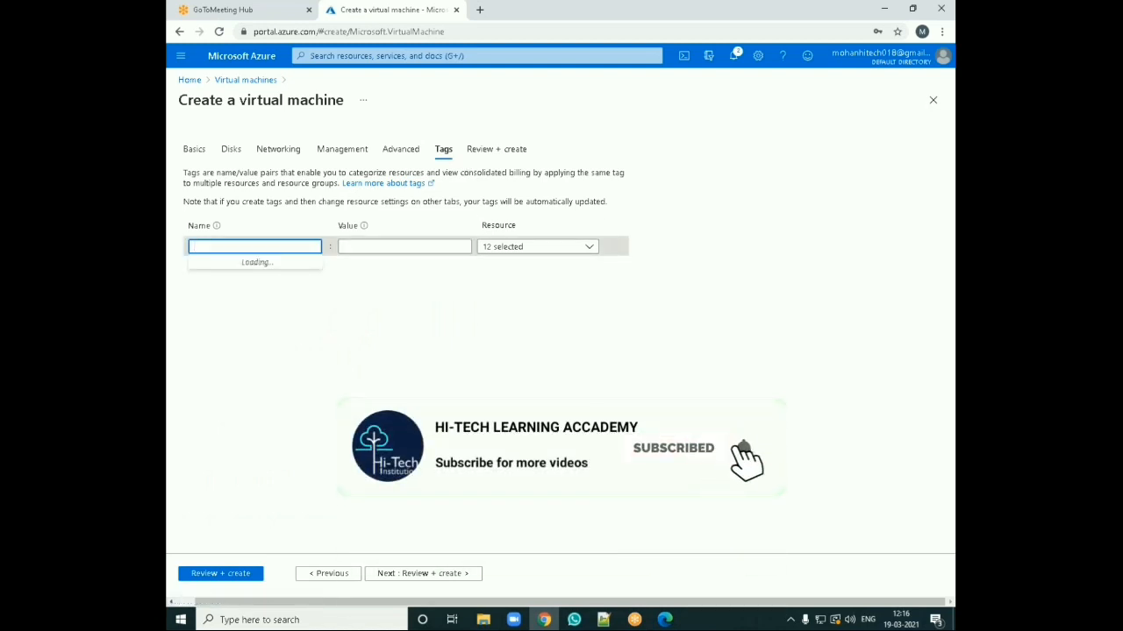
{"action": "type", "text": "name"}
{"action": "left_click", "coordinate": [358, 245]}
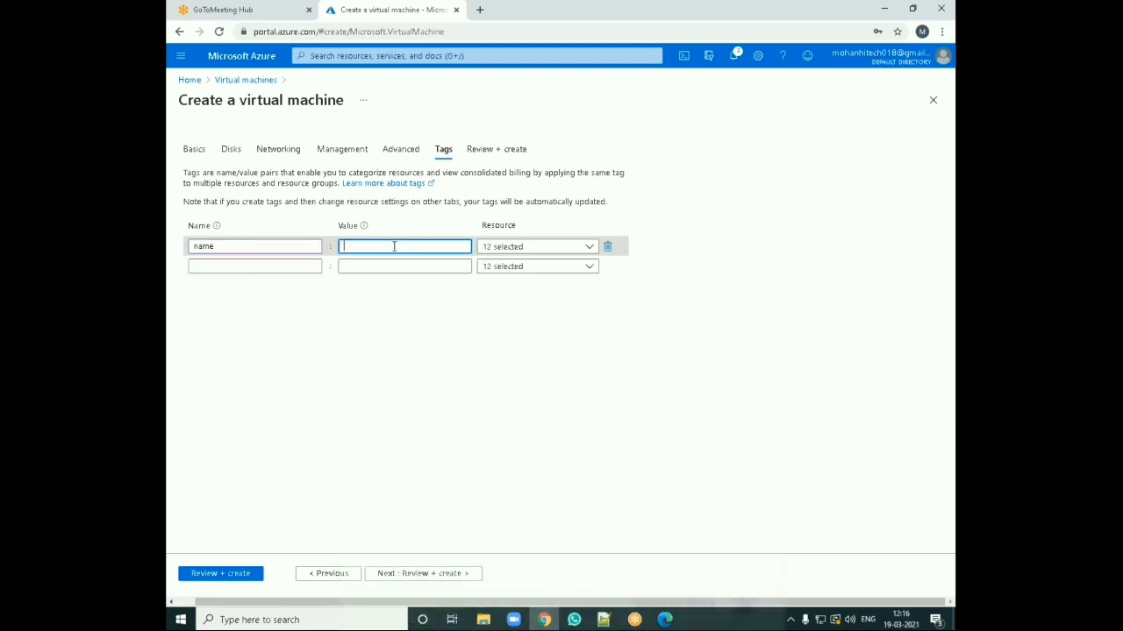
{"action": "type", "text": "windiows"}
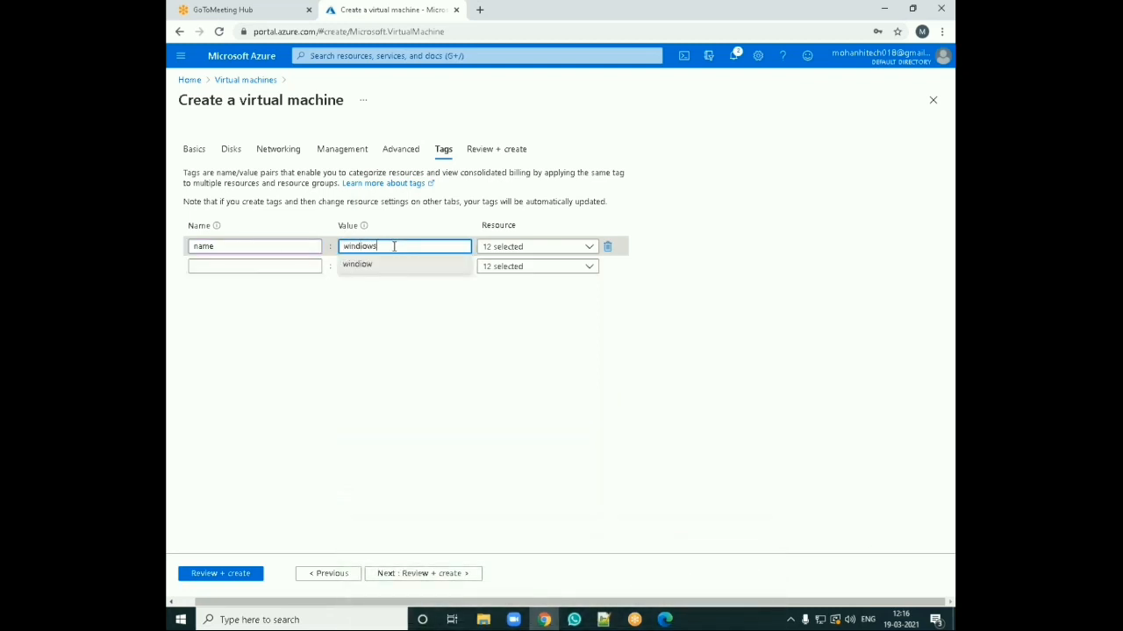
{"action": "key", "text": "BackSpace"}
{"action": "key", "text": "BackSpace"}
{"action": "key", "text": "BackSpace"}
Step: Run validation on the virtual machine configuration and create the virtual machine
{"action": "left_click", "coordinate": [383, 574]}
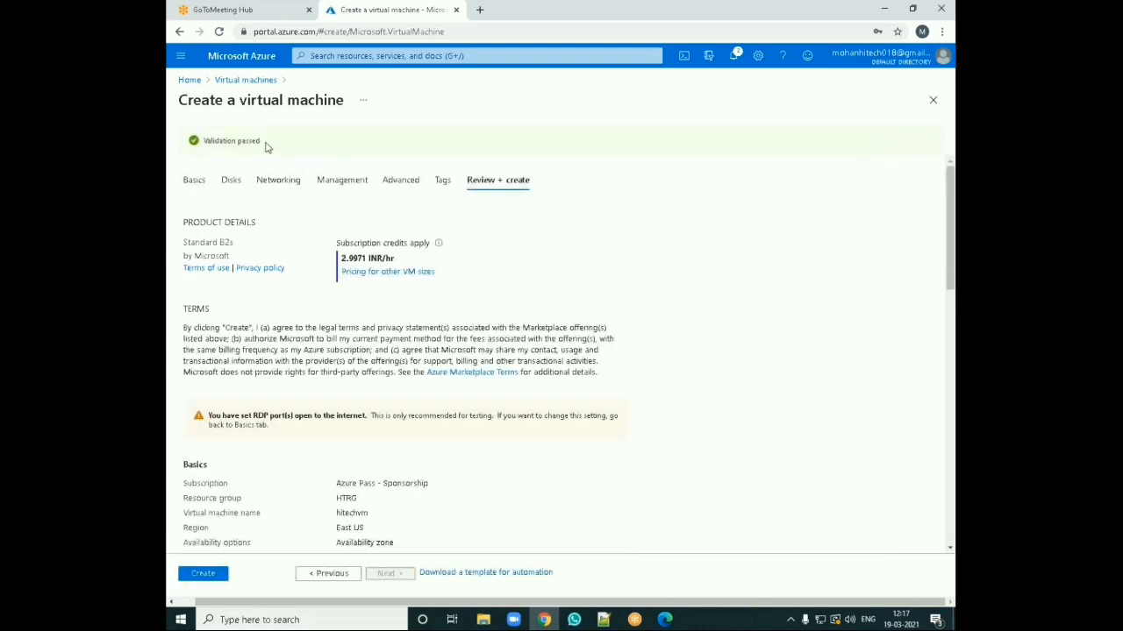
{"action": "left_click", "coordinate": [202, 574]}
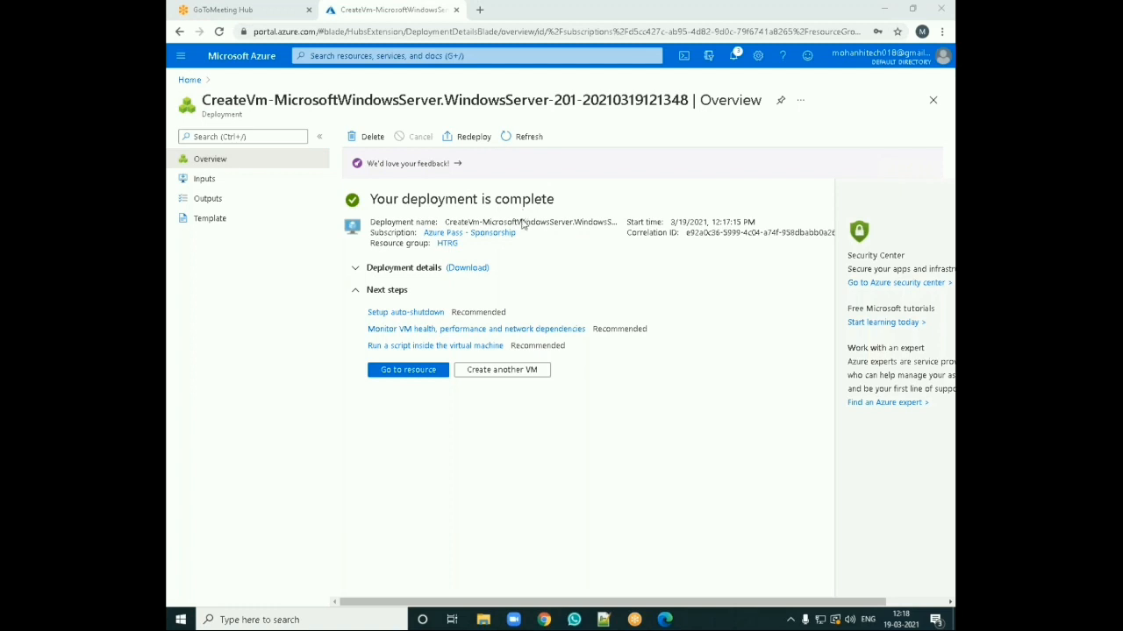
Step: Open the deployed hitechvm resource and review its overview properties and essentials
{"action": "left_click", "coordinate": [733, 56]}
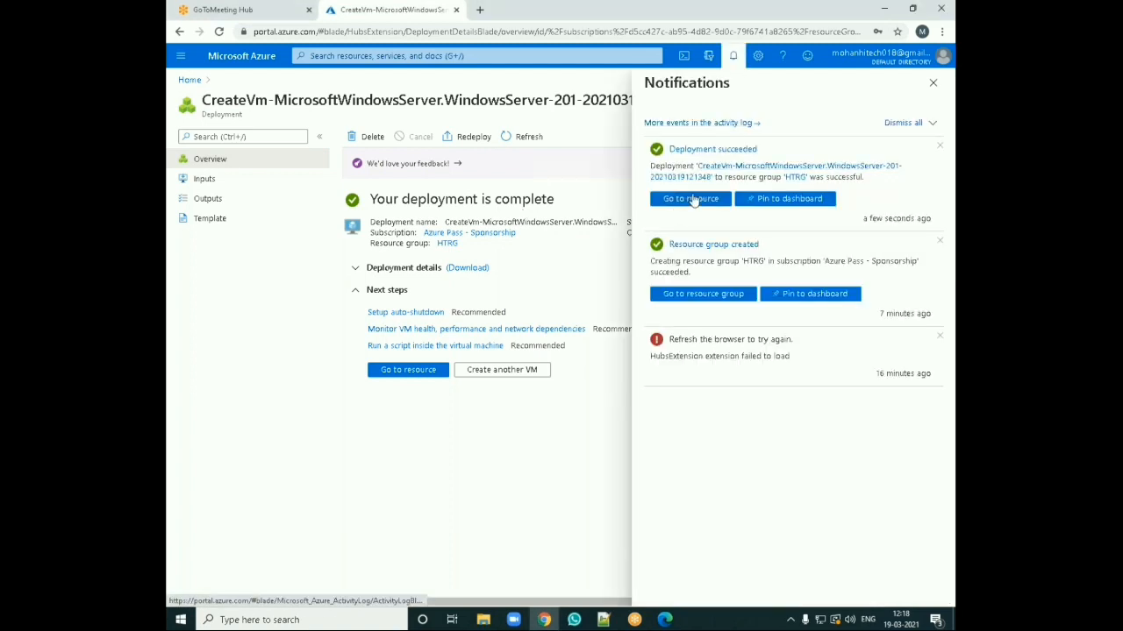
{"action": "left_click", "coordinate": [731, 57]}
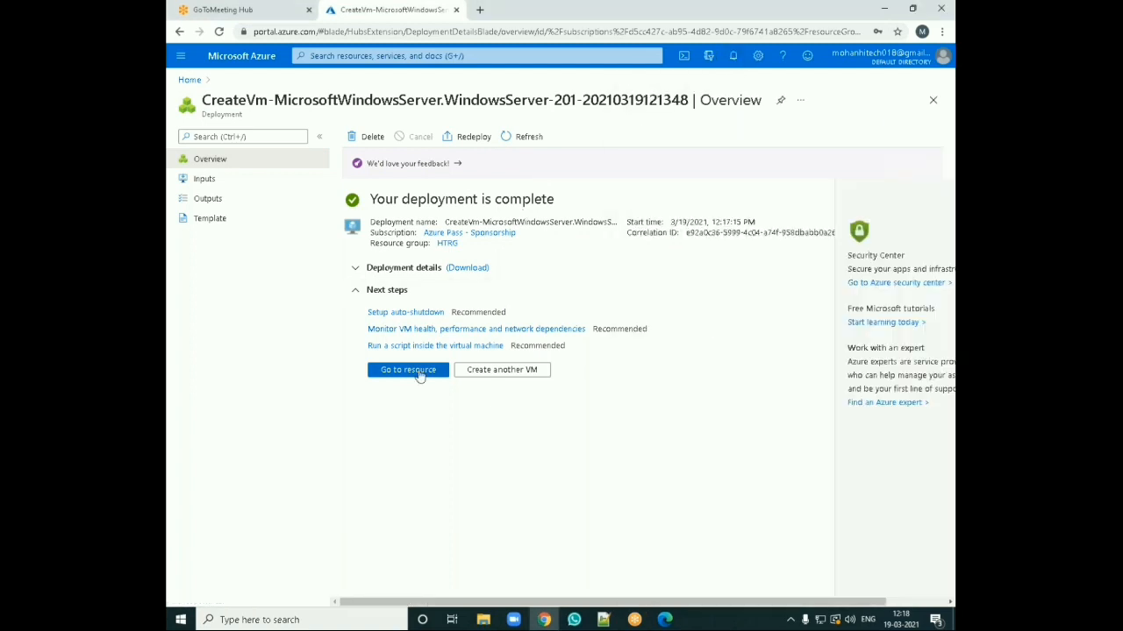
{"action": "left_click", "coordinate": [408, 369]}
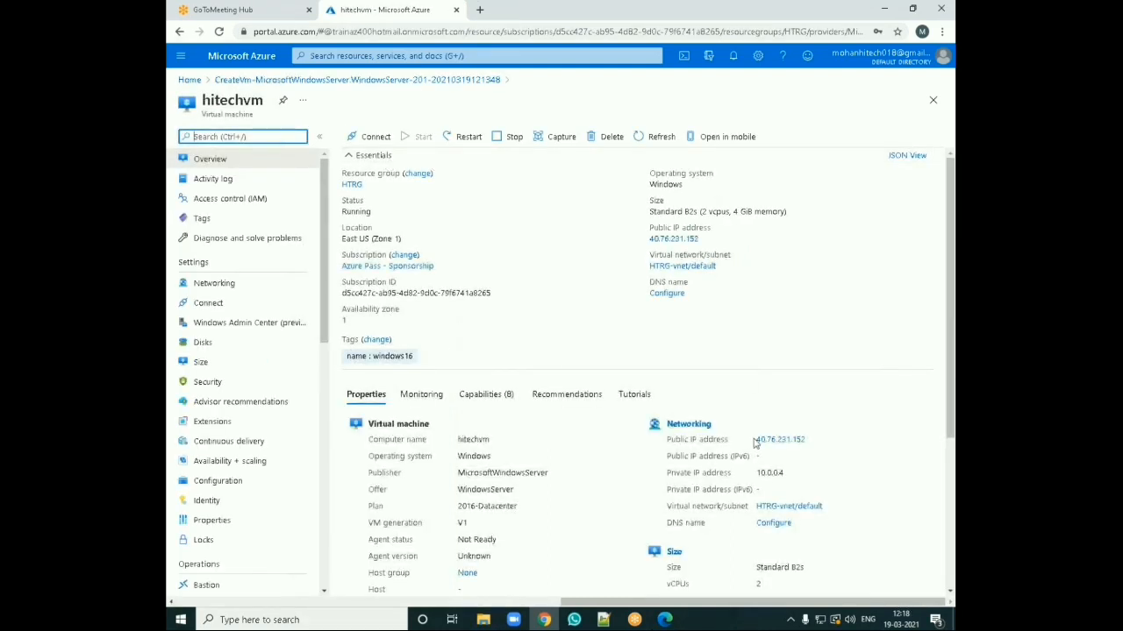
{"action": "scroll", "coordinate": [438, 432], "scroll_direction": "down", "scroll_amount": 3}
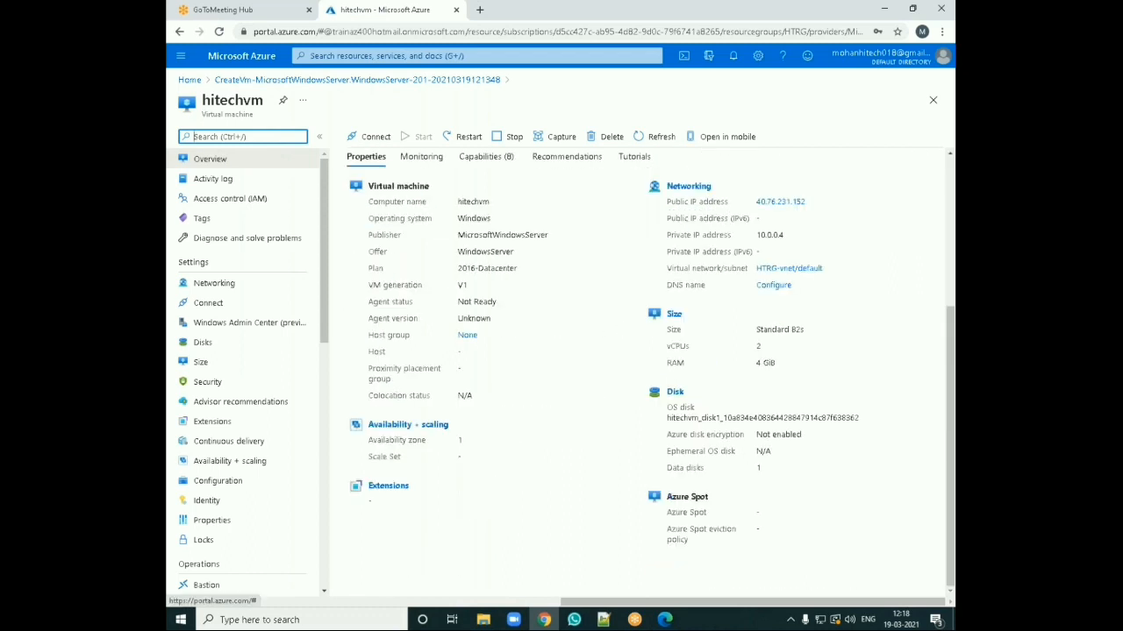
{"action": "scroll", "coordinate": [517, 486], "scroll_direction": "up", "scroll_amount": 3}
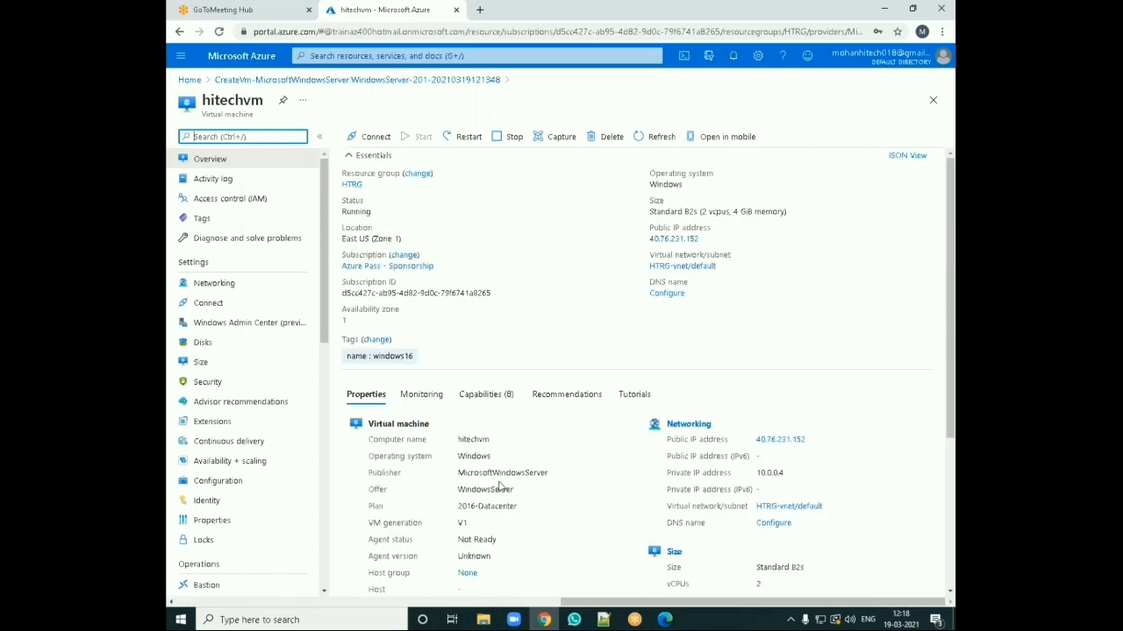
{"action": "left_click", "coordinate": [442, 401]}
{"action": "left_click", "coordinate": [632, 396]}
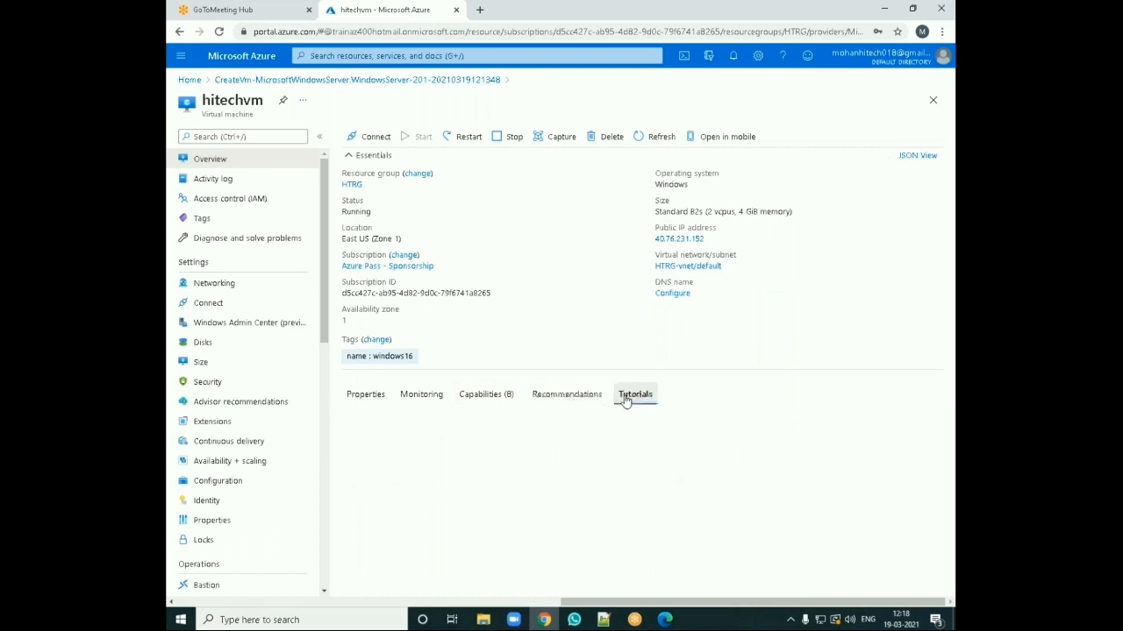
{"action": "left_click", "coordinate": [376, 396]}
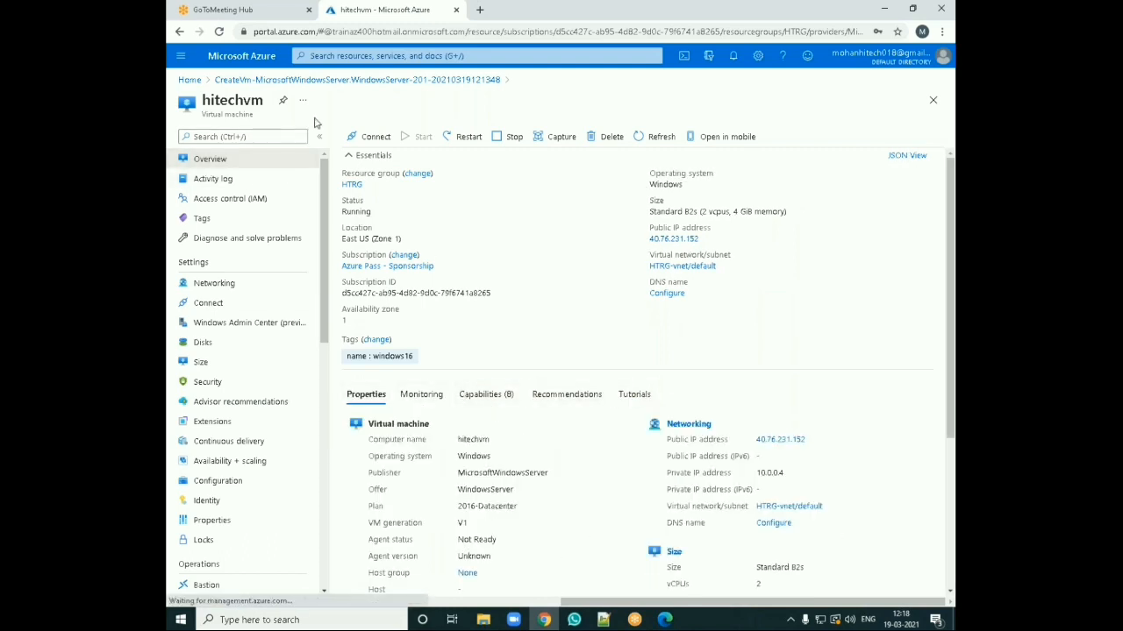
Step: Open hitechvm from the virtual machines list and download its RDP connection file for the public IP on port 3389
{"action": "left_click", "coordinate": [189, 79]}
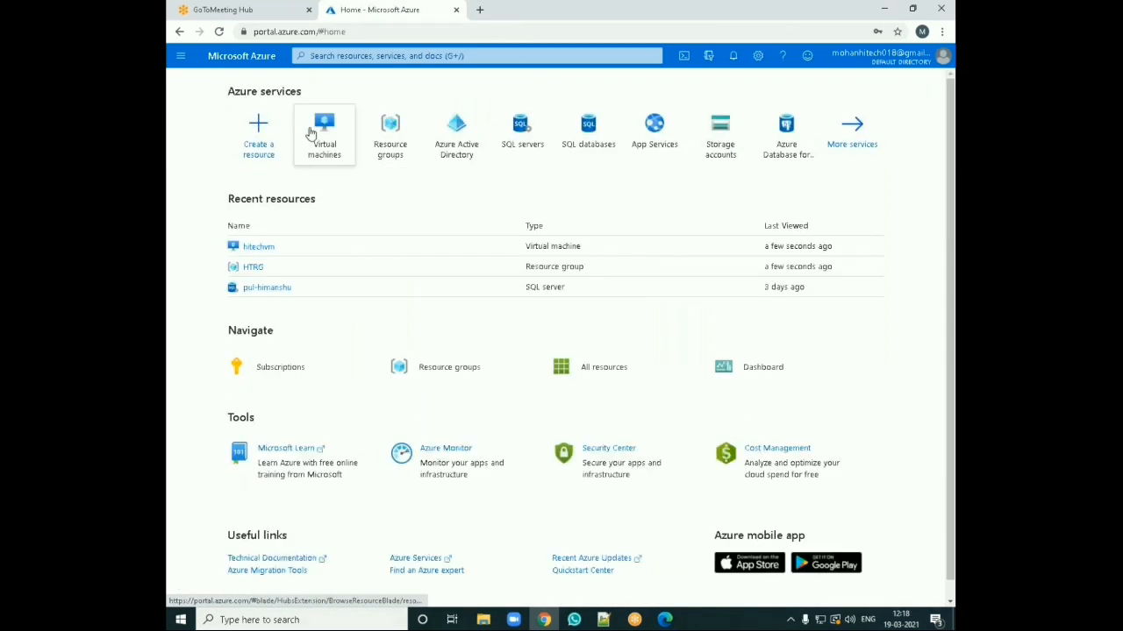
{"action": "left_click", "coordinate": [311, 131]}
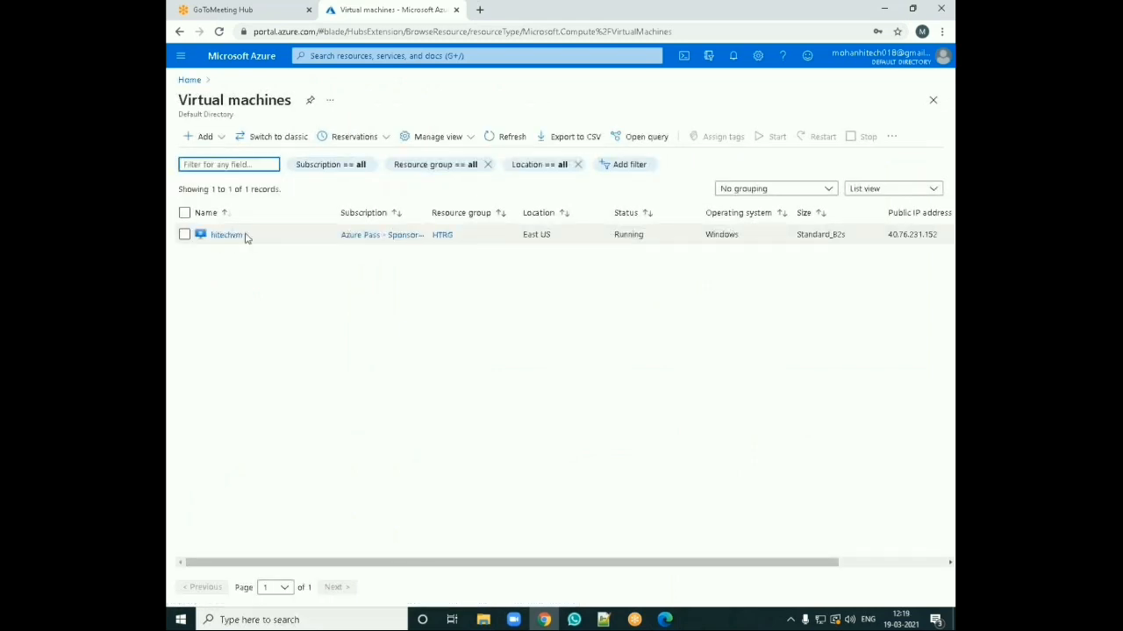
{"action": "left_click", "coordinate": [225, 240]}
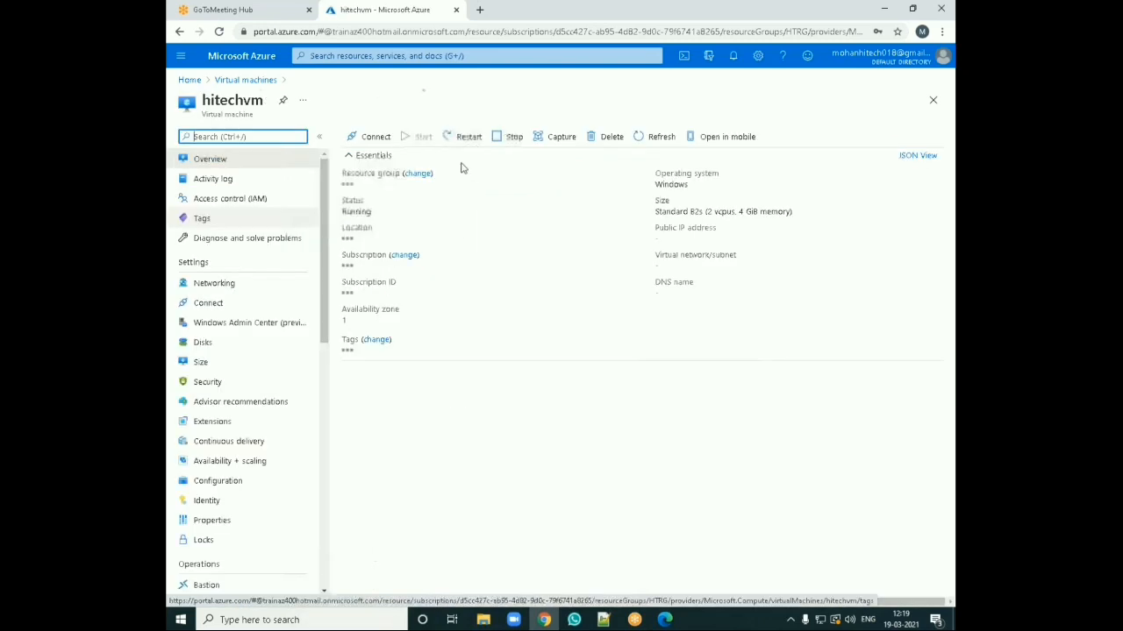
{"action": "left_click", "coordinate": [372, 140]}
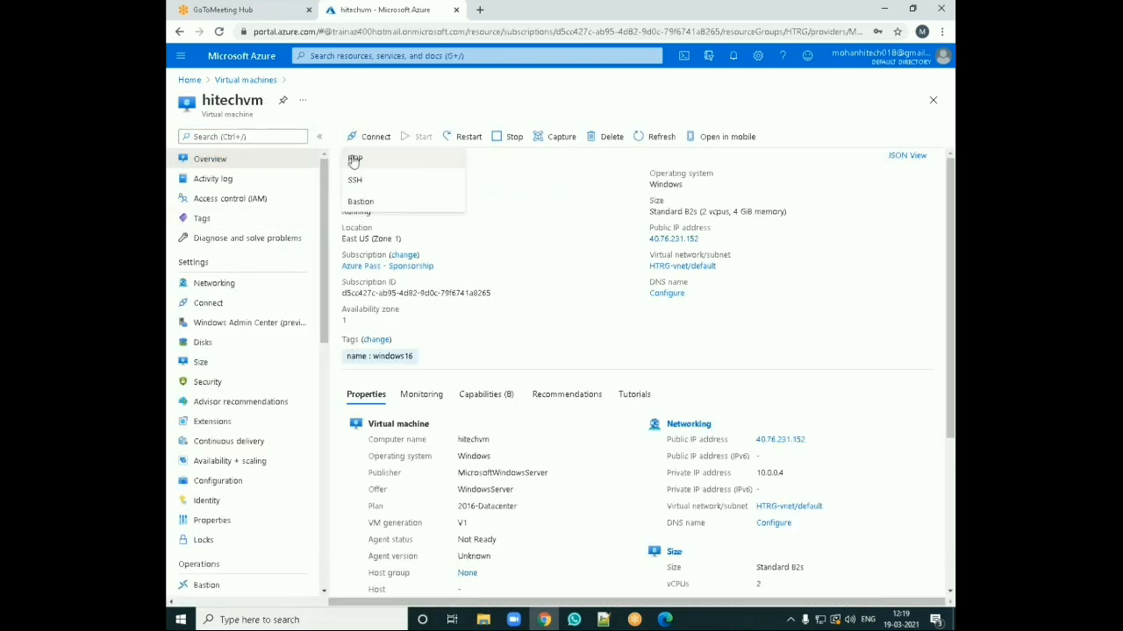
{"action": "left_click", "coordinate": [354, 160]}
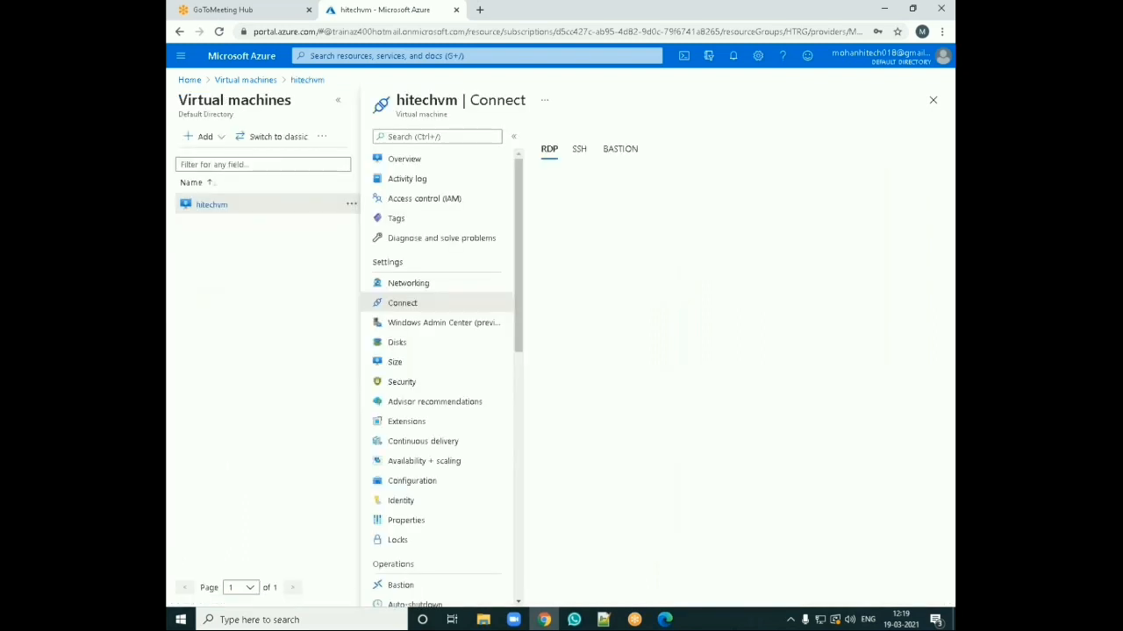
{"action": "left_click", "coordinate": [341, 103]}
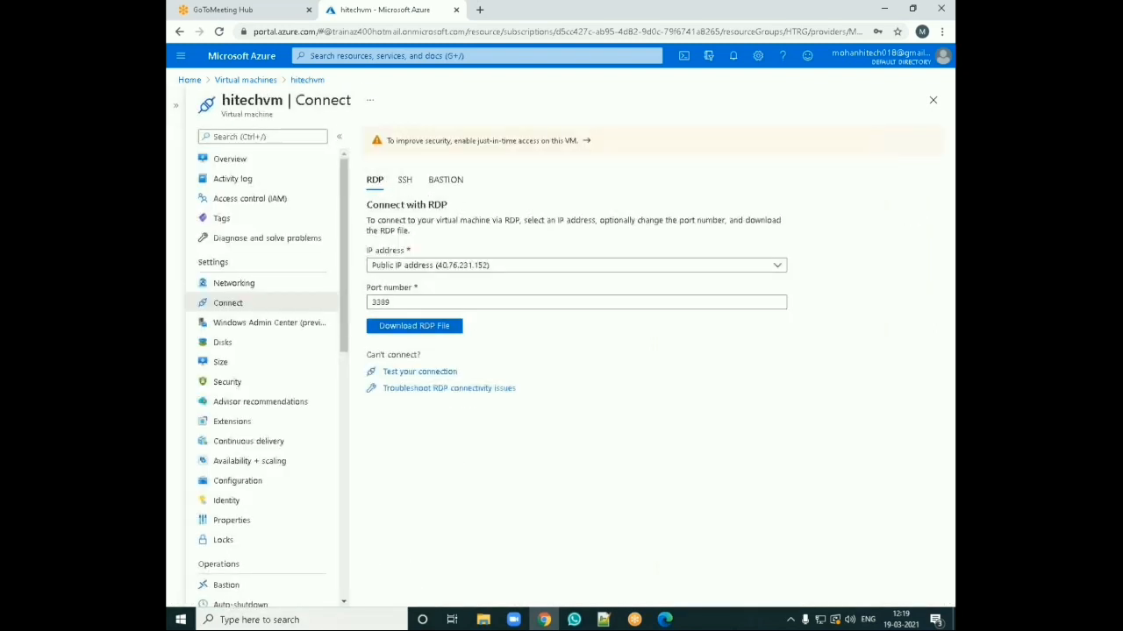
{"action": "left_click", "coordinate": [414, 326]}
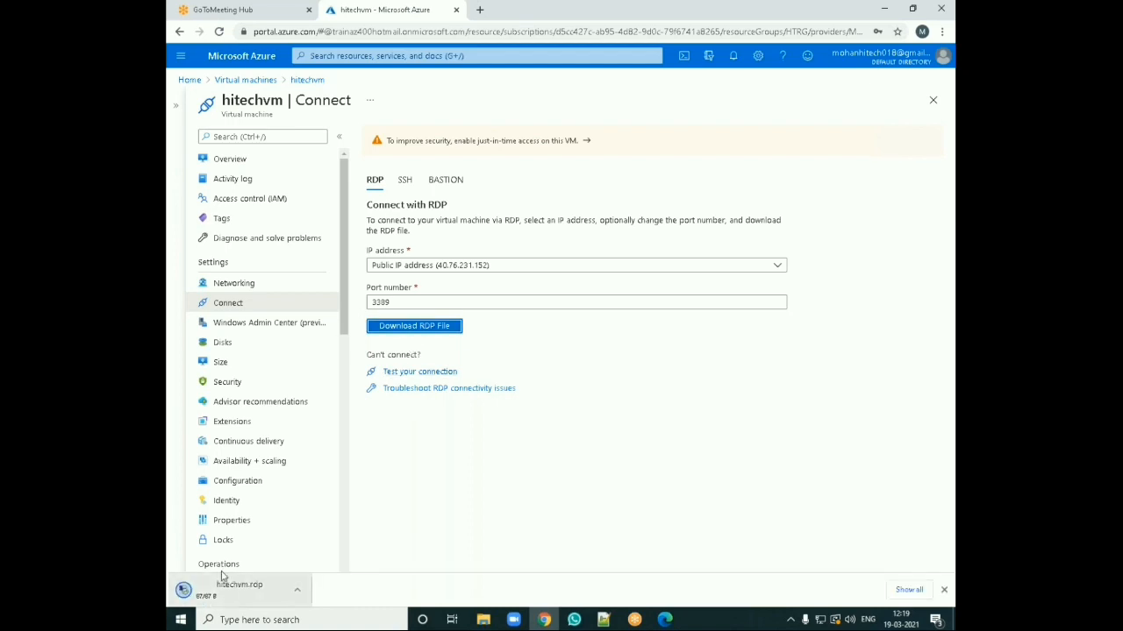
Step: Launch the downloaded RDP file and sign in to hitechvm with the administrator username and password
{"action": "left_click", "coordinate": [226, 595]}
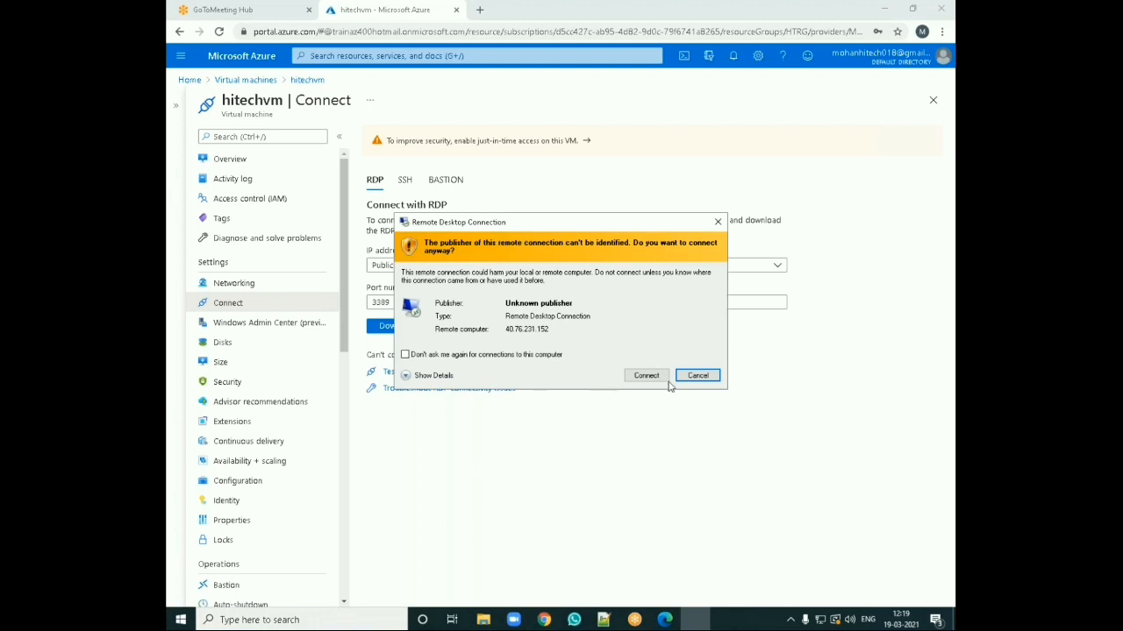
{"action": "left_click", "coordinate": [646, 375]}
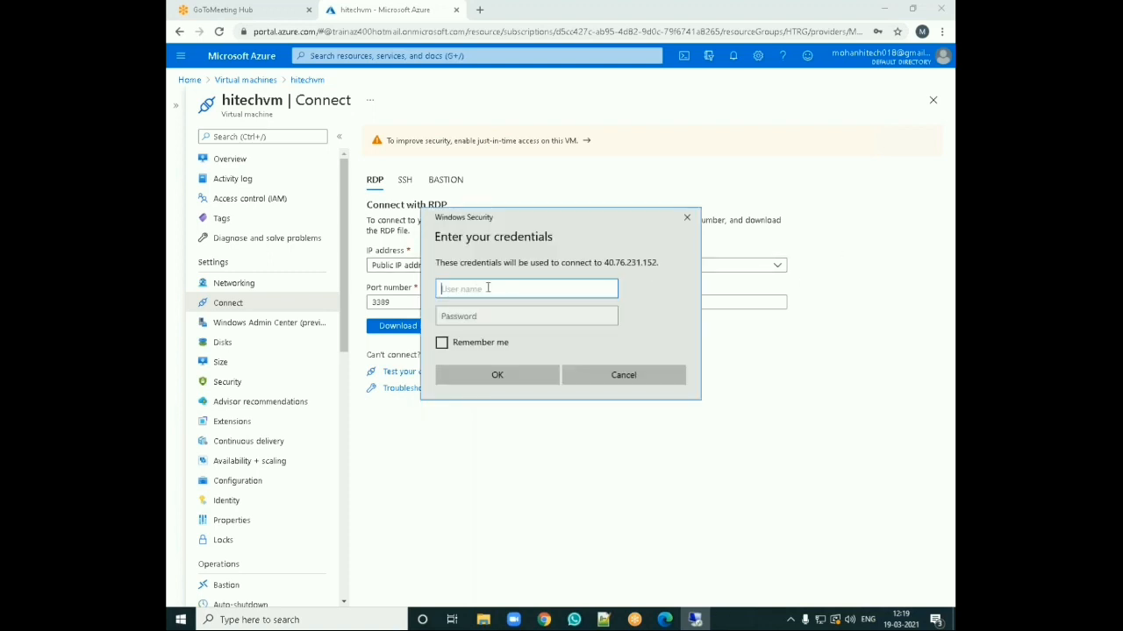
{"action": "type", "text": "mohan"}
{"action": "key", "text": "Tab"}
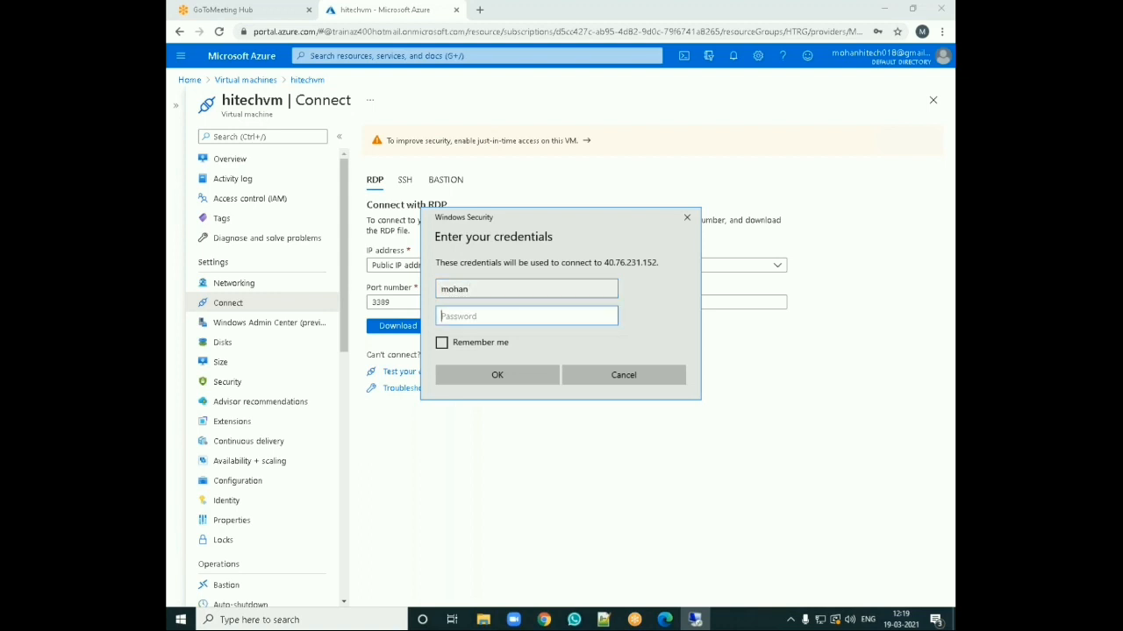
{"action": "type", "text": "************"}
{"action": "key", "text": "Return"}
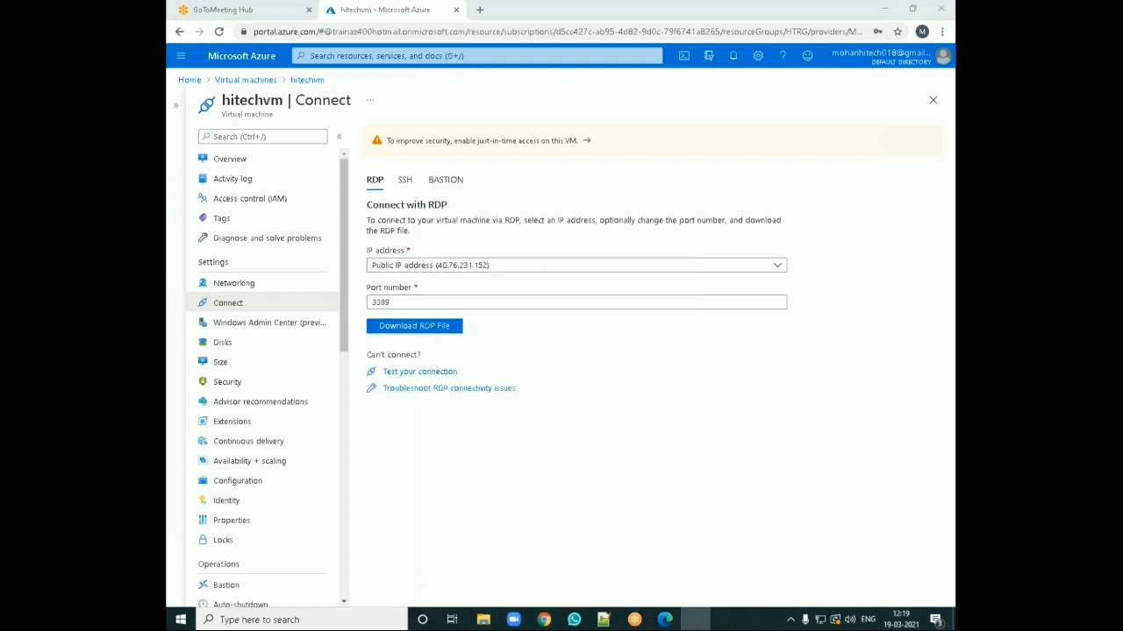
{"action": "left_click", "coordinate": [600, 410]}
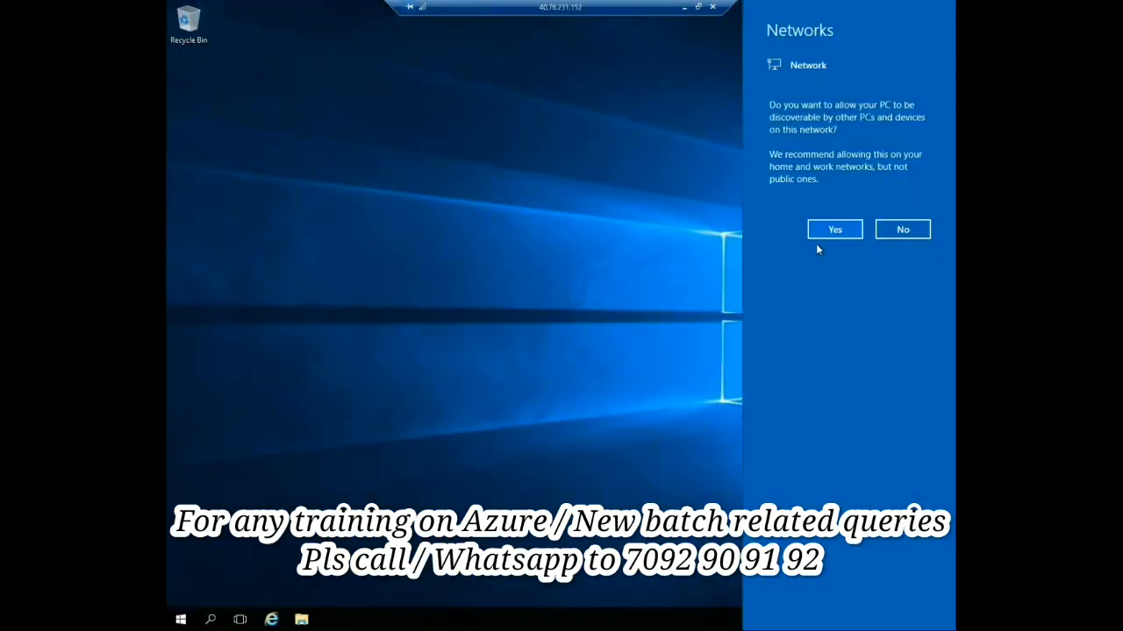
{"action": "left_click", "coordinate": [397, 125]}
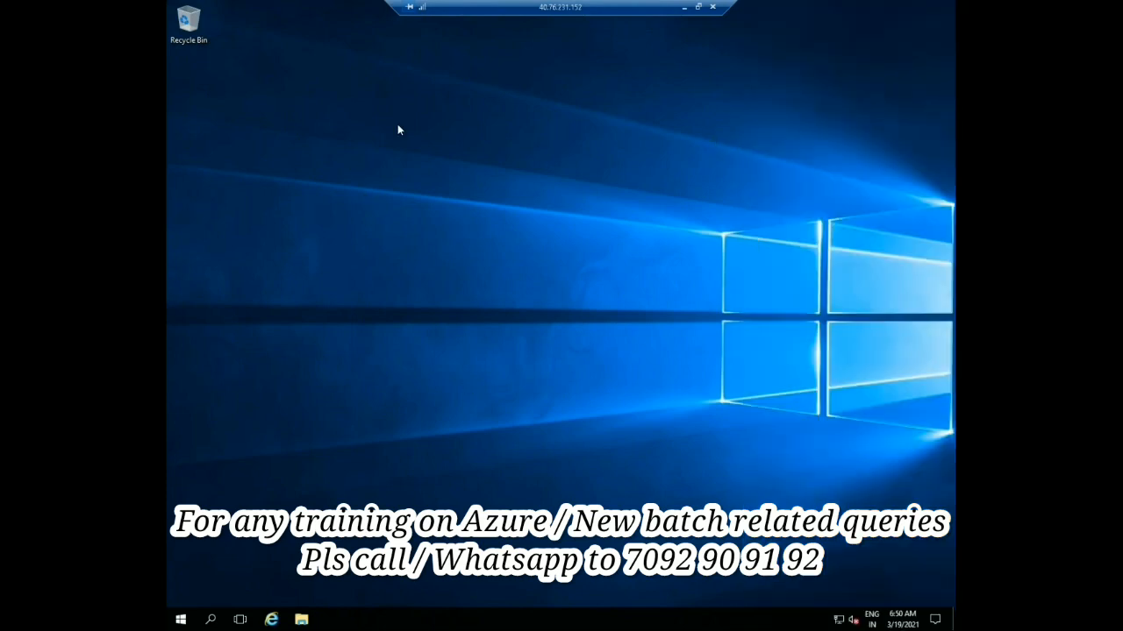